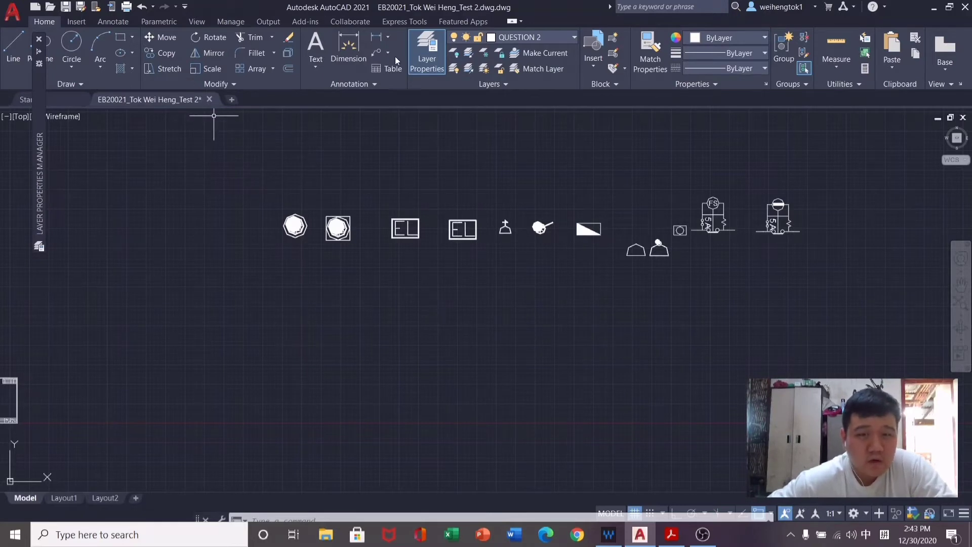
# Open the Layer Properties Manager and review the QUESTION 2, Q2 Text in drawing and Q2 Text layers.
pyautogui.click(428, 58)
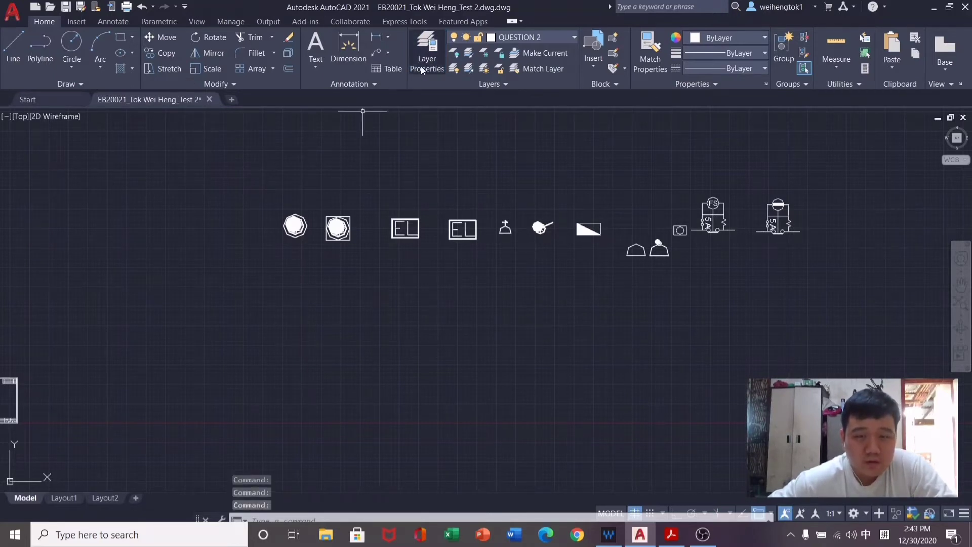
pyautogui.click(421, 66)
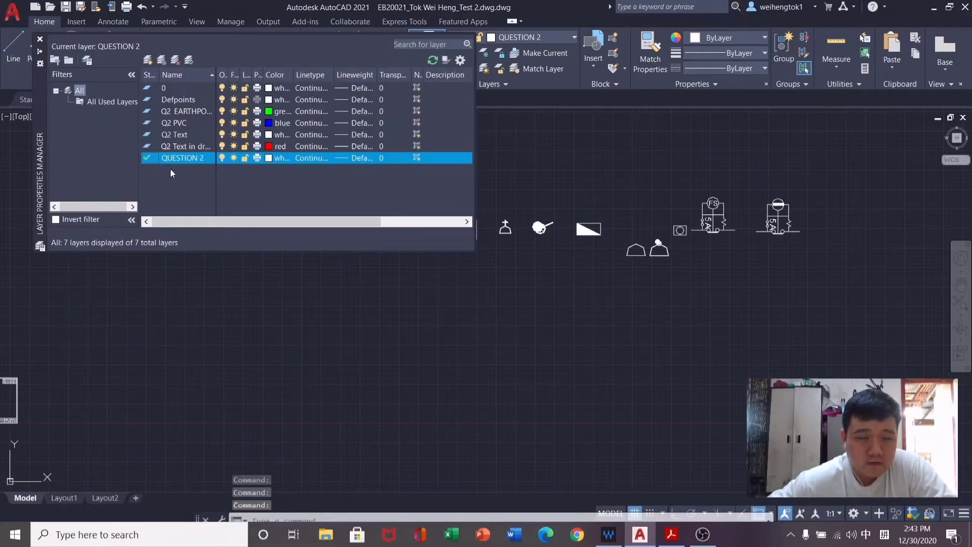
pyautogui.click(202, 148)
pyautogui.click(205, 157)
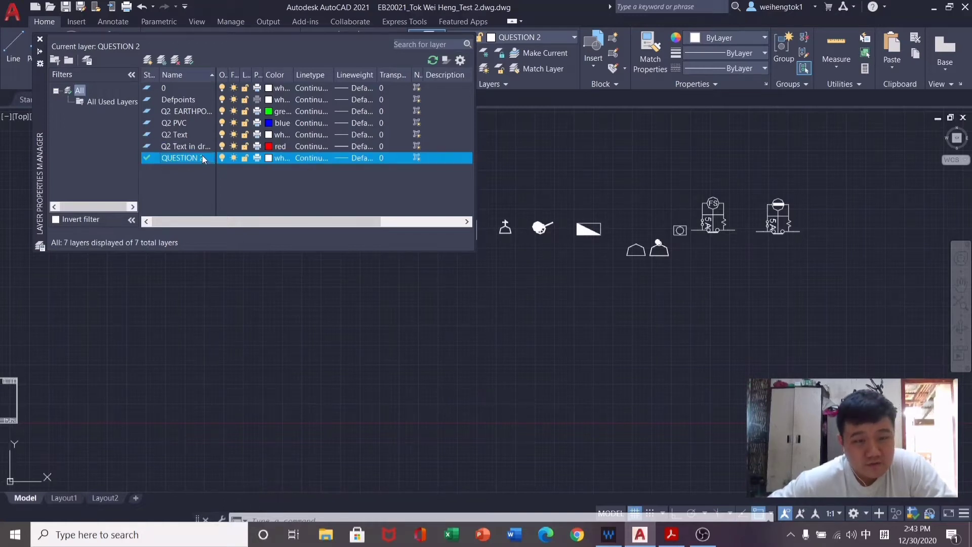
pyautogui.click(203, 147)
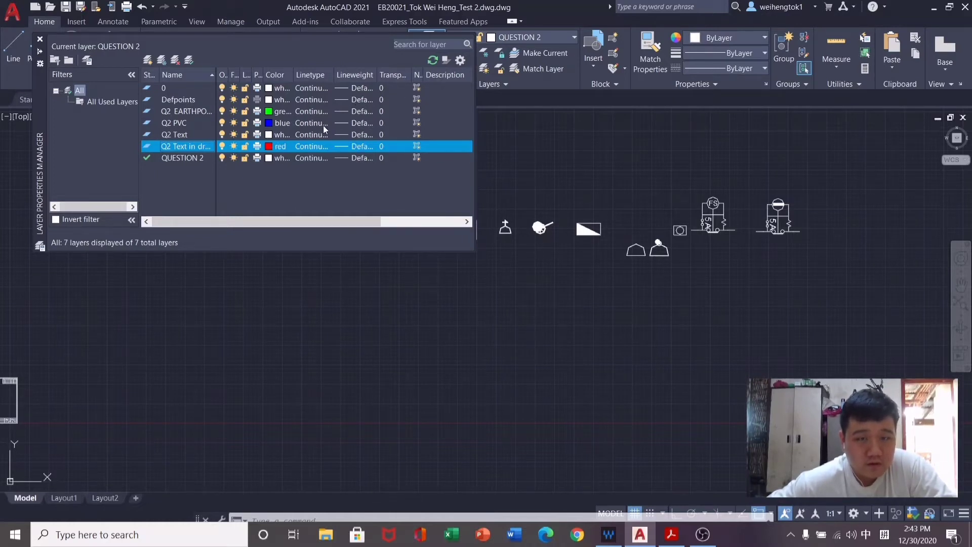
pyautogui.click(195, 133)
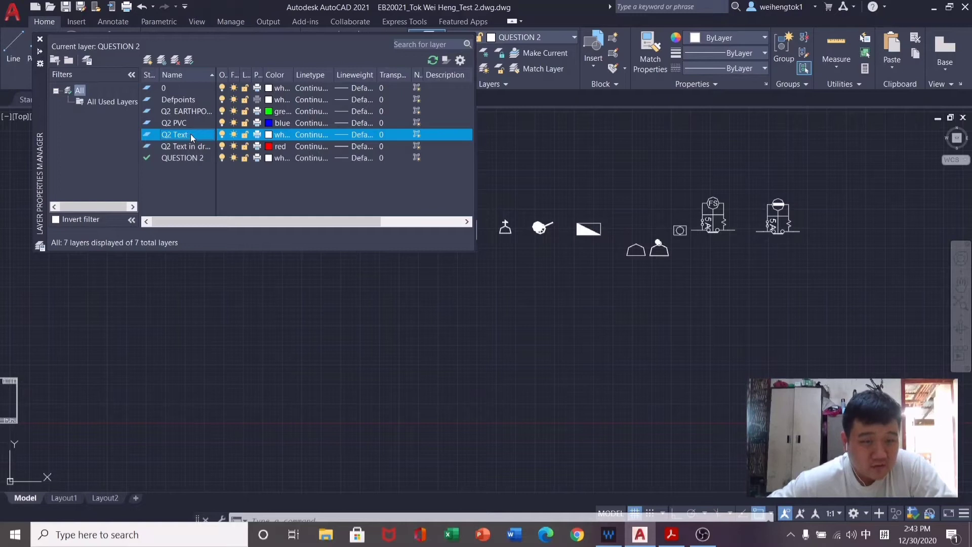
# Switch to the Piawai_Rekabentuk_Pencawang PDF in Acrobat Reader and examine the floor plan's labels and symbol legend on page 43.
pyautogui.click(672, 534)
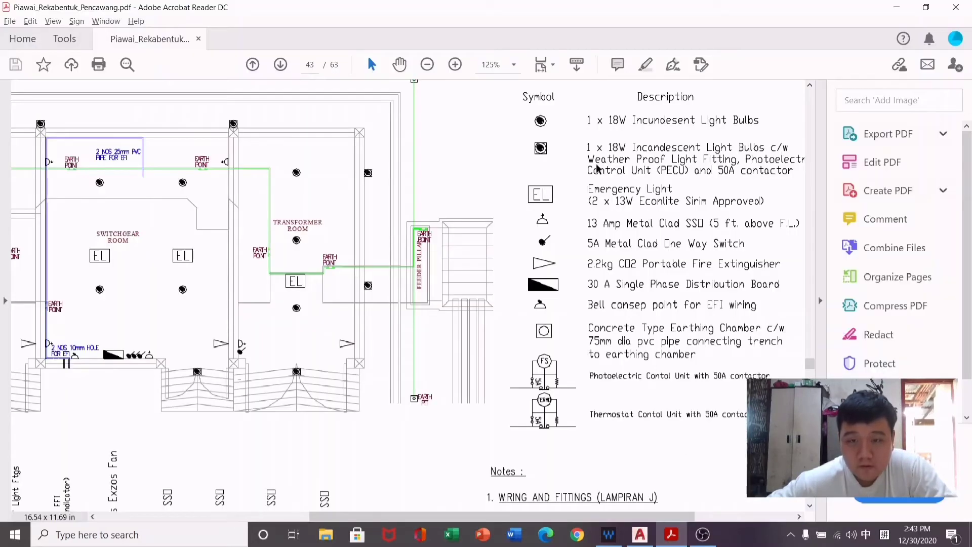
pyautogui.scroll(1, 627, 175)
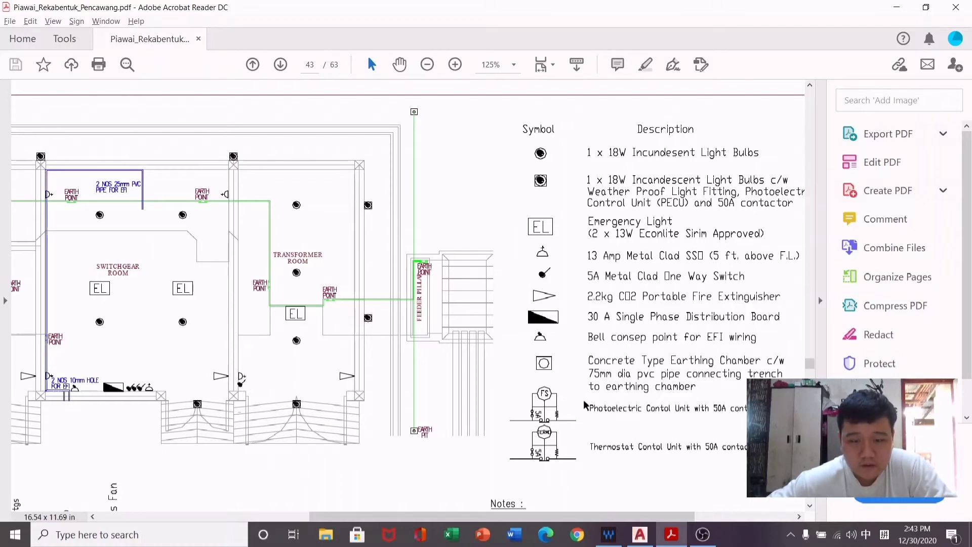
pyautogui.scroll(1, 424, 414)
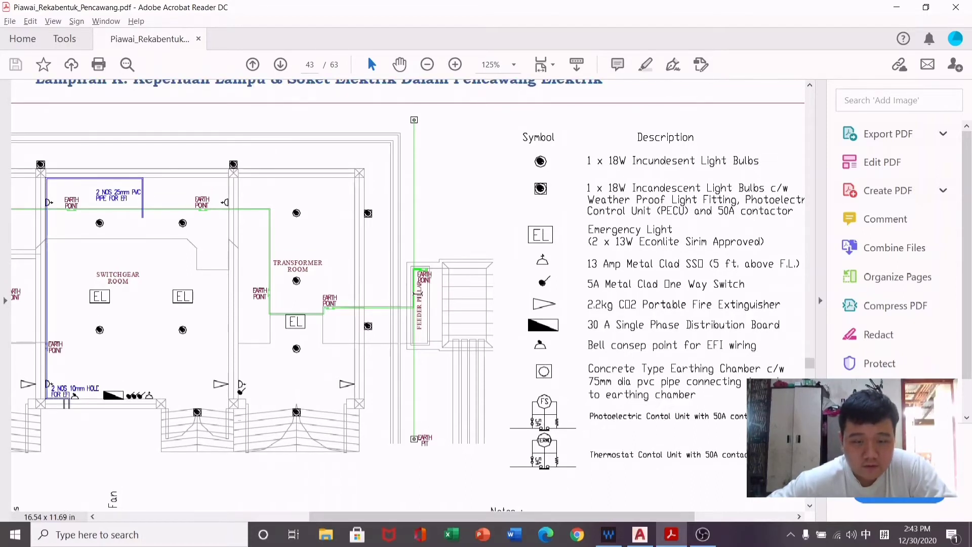
pyautogui.keyDown('ctrl'); pyautogui.scroll(3, 414, 300); pyautogui.keyUp('ctrl')
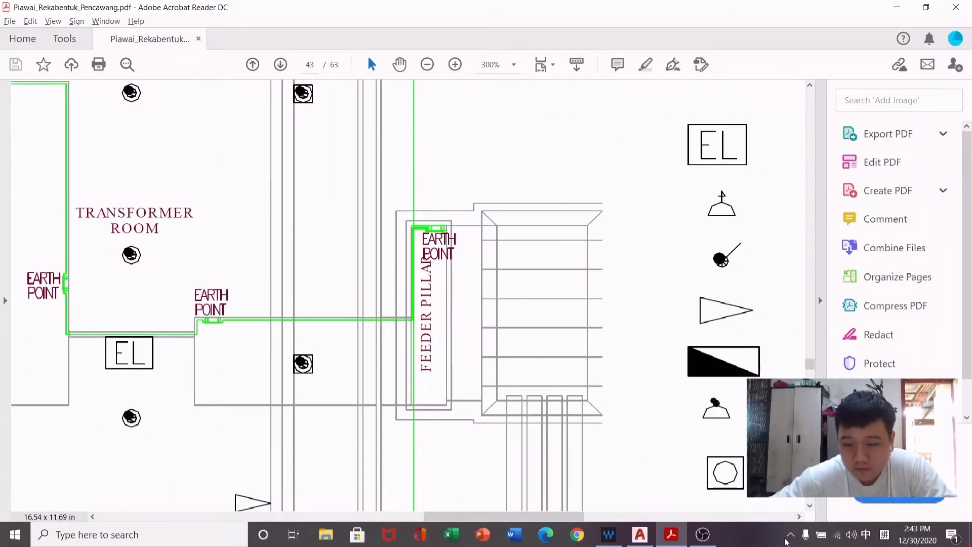
pyautogui.click(713, 540)
pyautogui.click(714, 539)
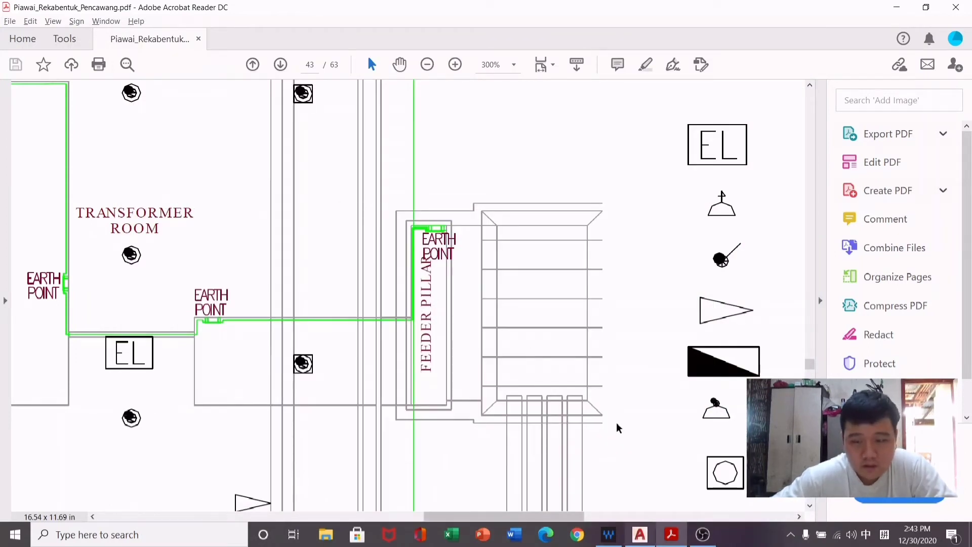
pyautogui.keyDown('ctrl'); pyautogui.scroll(-3, 629, 403); pyautogui.keyUp('ctrl')
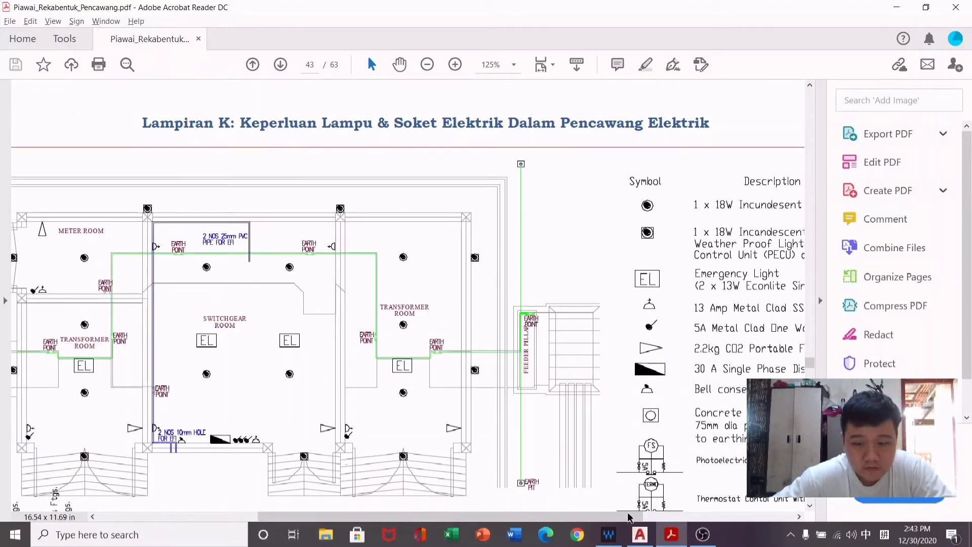
# Return to AutoCAD and review the Q2 PVC and Q2 earth point layers in the Layer Properties Manager.
pyautogui.click(640, 534)
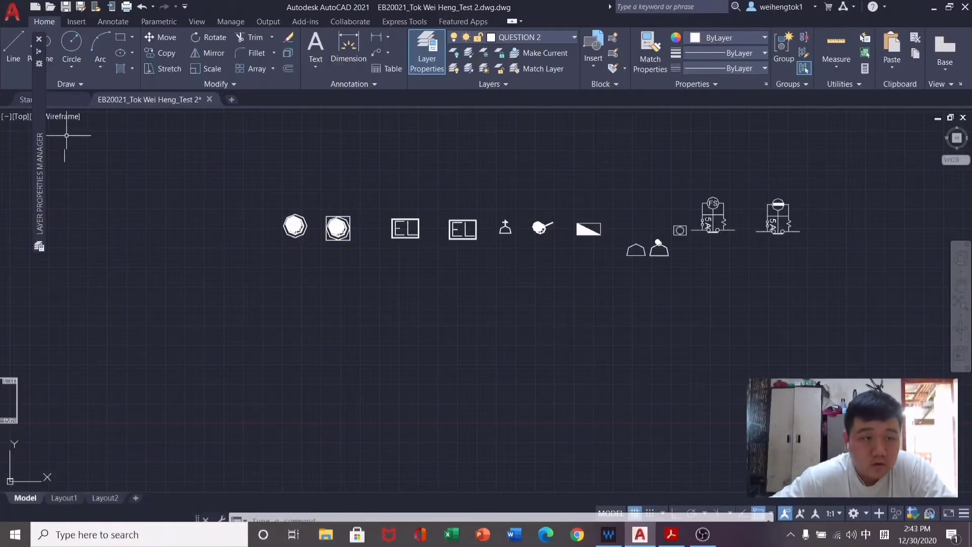
pyautogui.moveTo(40, 148)
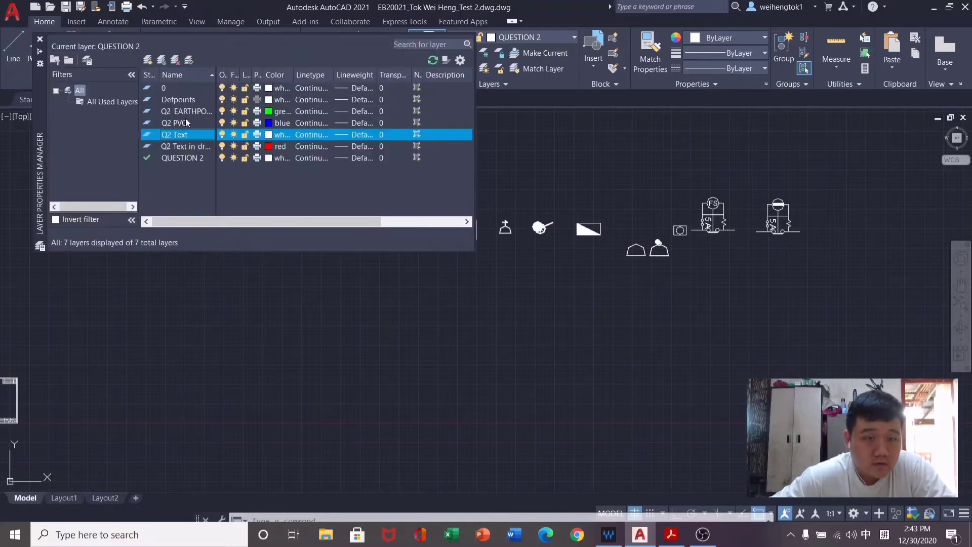
pyautogui.click(186, 122)
pyautogui.click(296, 112)
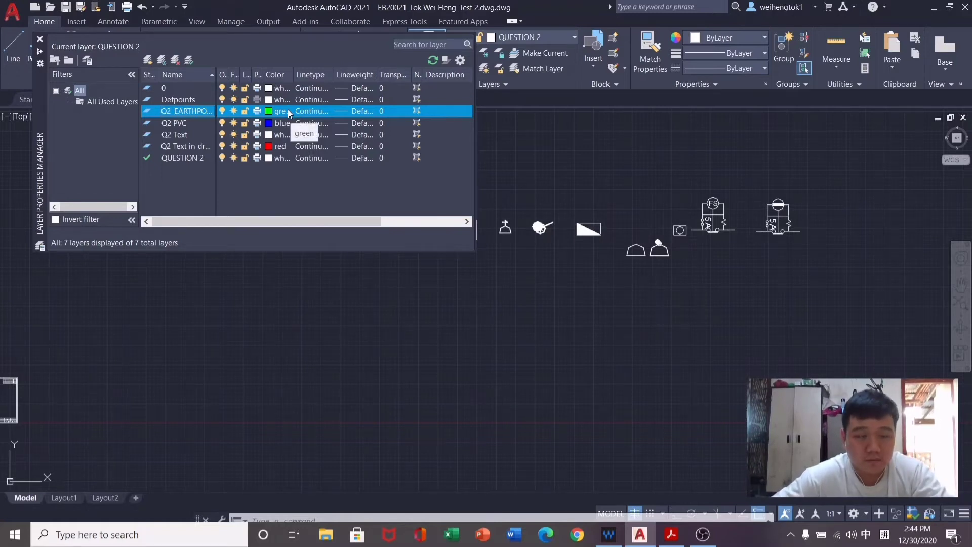
# Switch to the PDF in Acrobat Reader and examine the earthing and PVC pipe lines against the symbol legend.
pyautogui.click(671, 534)
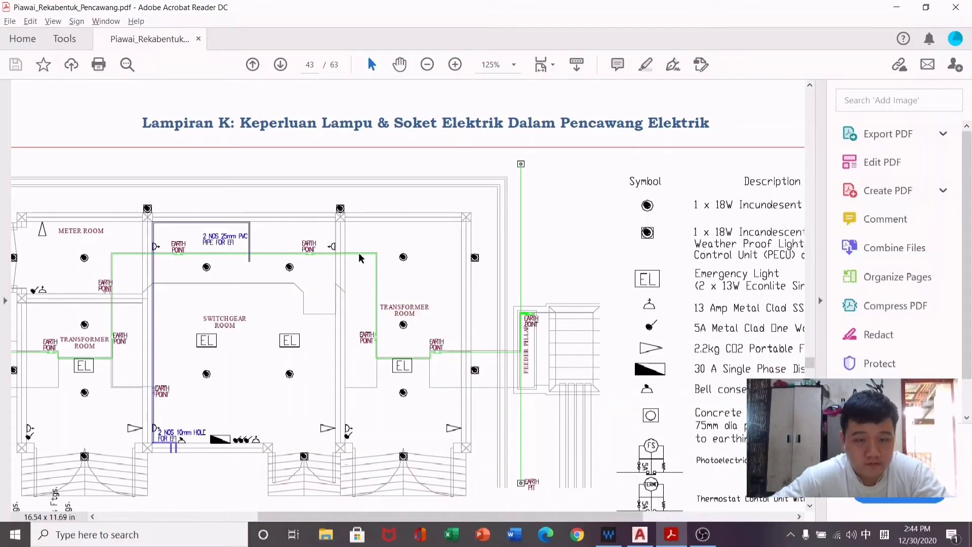
pyautogui.keyDown('ctrl'); pyautogui.scroll(1, 361, 258); pyautogui.keyUp('ctrl')
pyautogui.keyDown('ctrl'); pyautogui.scroll(-2, 361, 258); pyautogui.keyUp('ctrl')
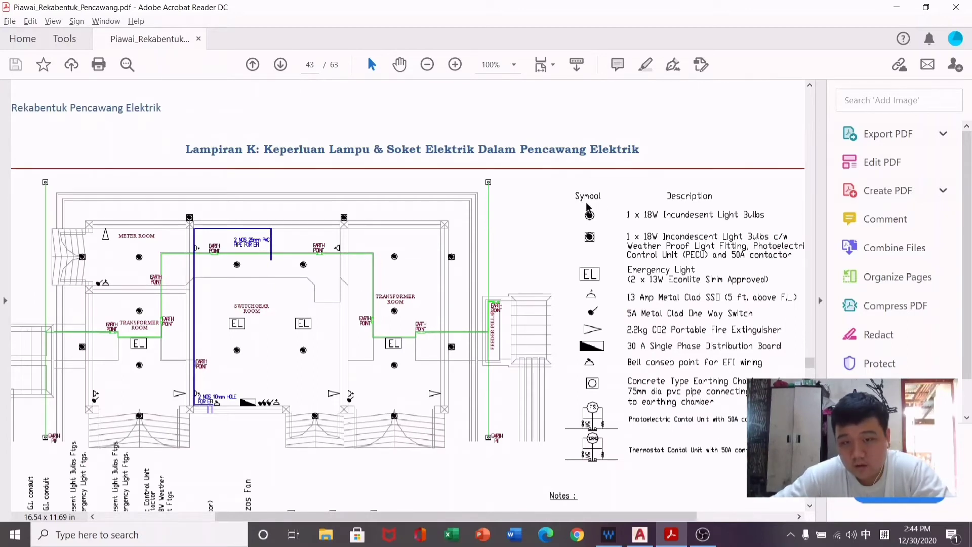
# Switch back to AutoCAD and examine each electrical symbol in the row, from the light bulbs to the thermostat control unit.
pyautogui.hotkey('alt', 'Tab')
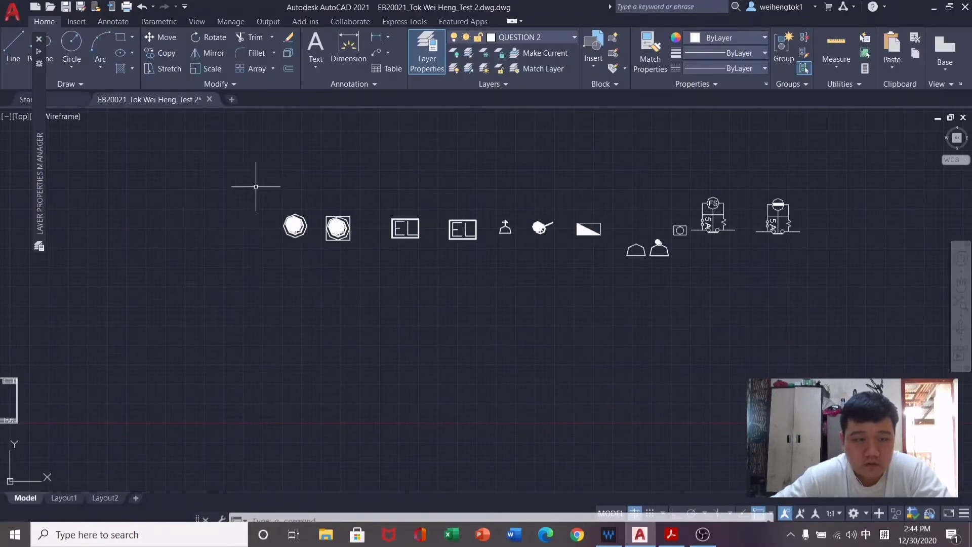
pyautogui.scroll(2, 262, 190)
pyautogui.scroll(-2, 263, 200)
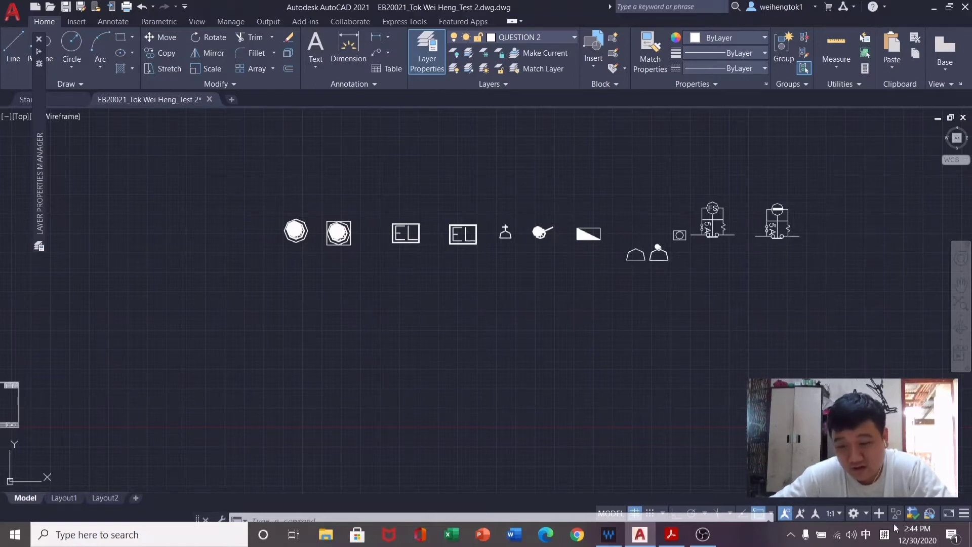
pyautogui.moveTo(902, 538)
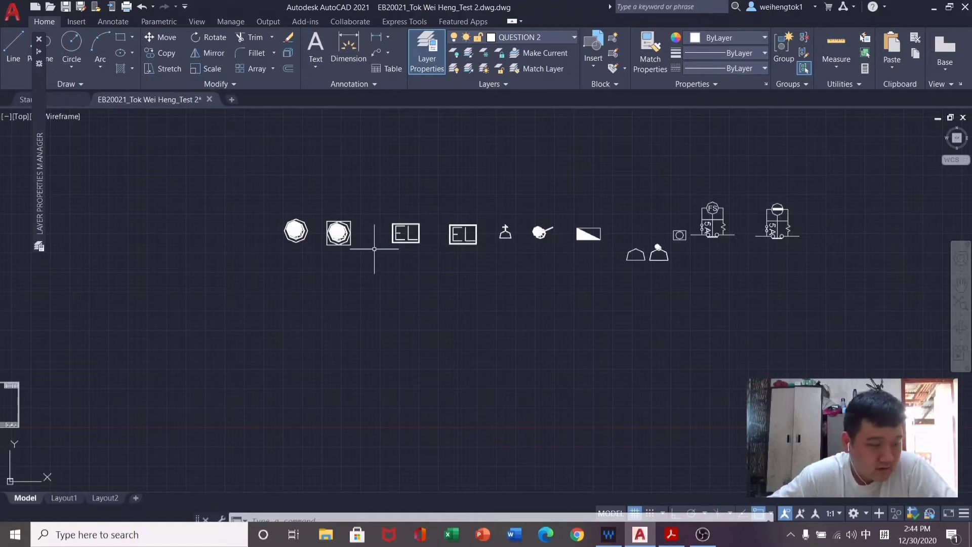
pyautogui.scroll(2, 318, 231)
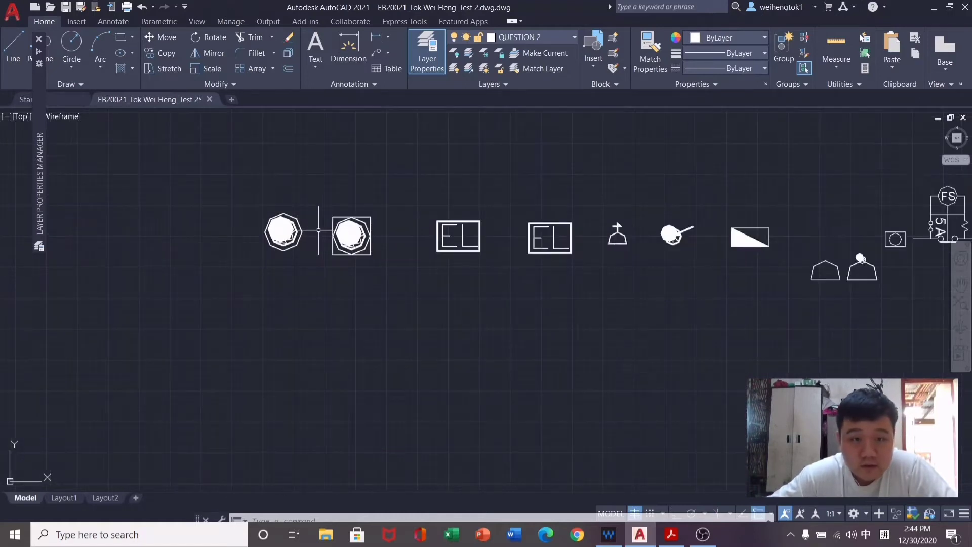
pyautogui.scroll(-2, 197, 203)
pyautogui.scroll(2, 310, 199)
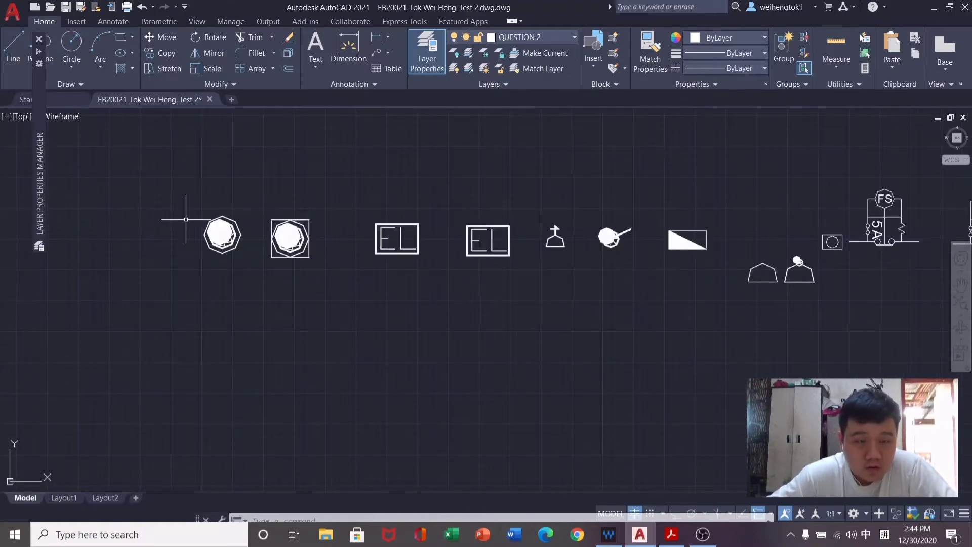
pyautogui.scroll(3, 186, 221)
pyautogui.scroll(-3, 349, 261)
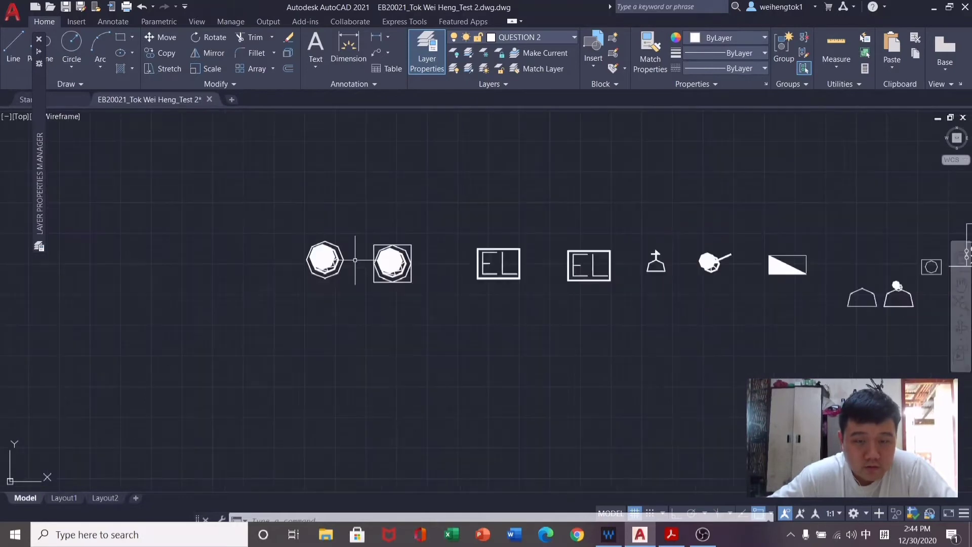
pyautogui.scroll(-3, 473, 261)
pyautogui.scroll(3, 550, 261)
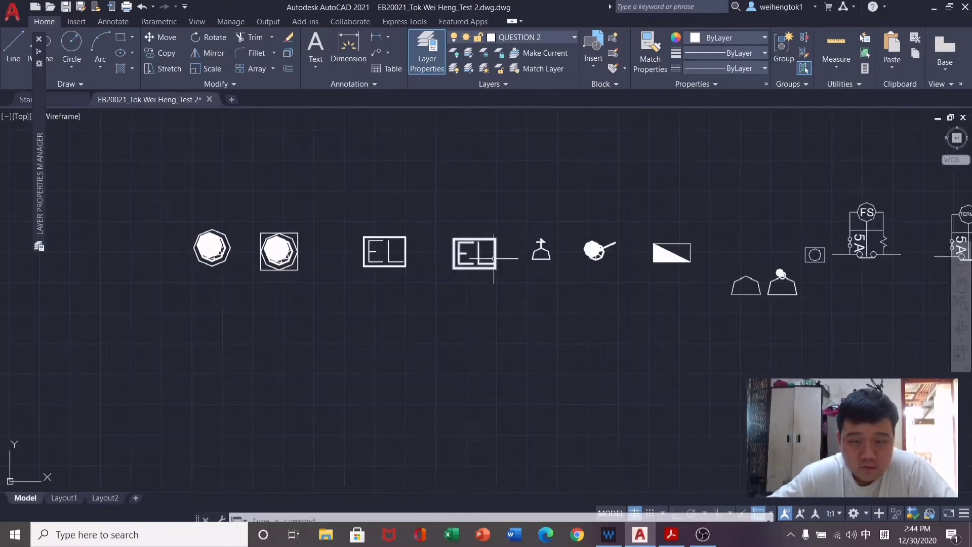
pyautogui.scroll(3, 597, 248)
pyautogui.scroll(-5, 627, 243)
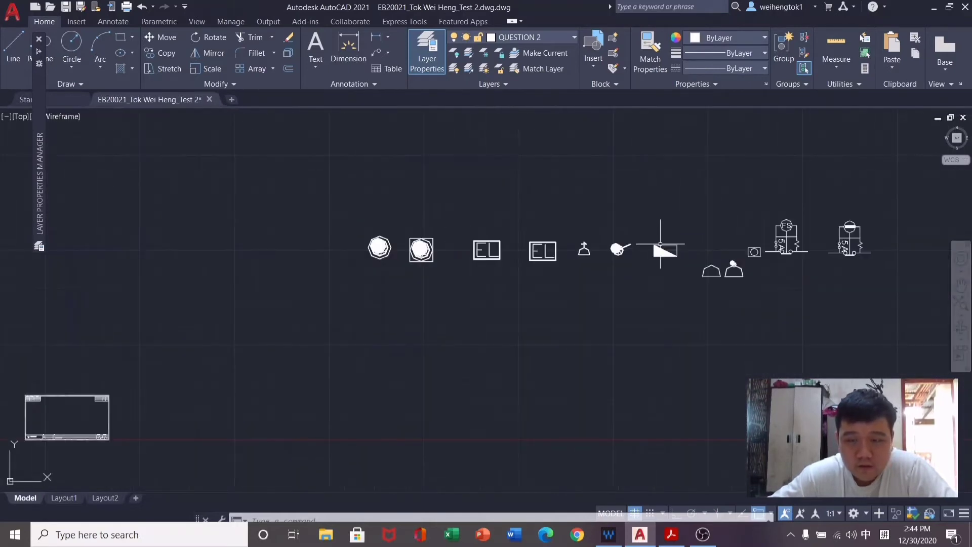
pyautogui.scroll(5, 658, 244)
pyautogui.scroll(-4, 375, 235)
pyautogui.scroll(5, 587, 261)
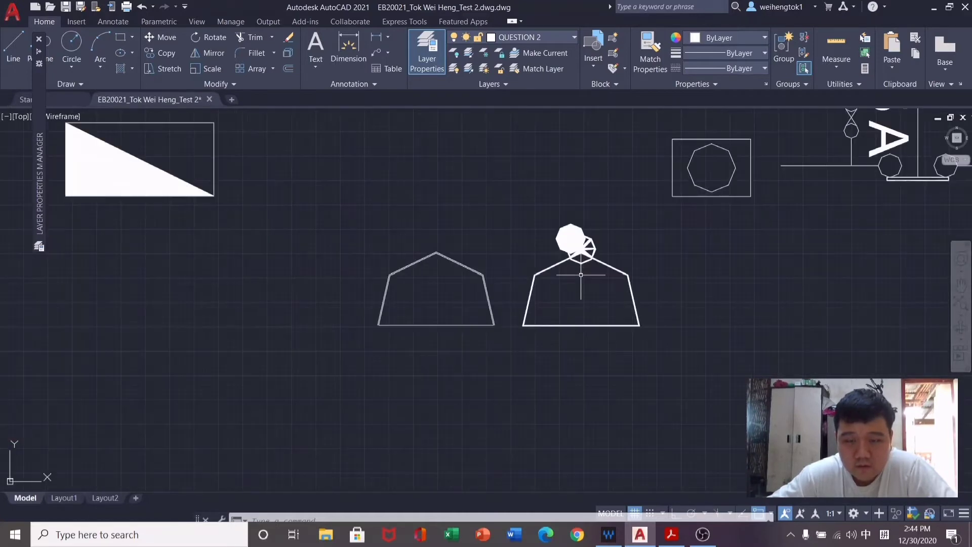
pyautogui.scroll(-2, 414, 236)
pyautogui.scroll(-2, 414, 237)
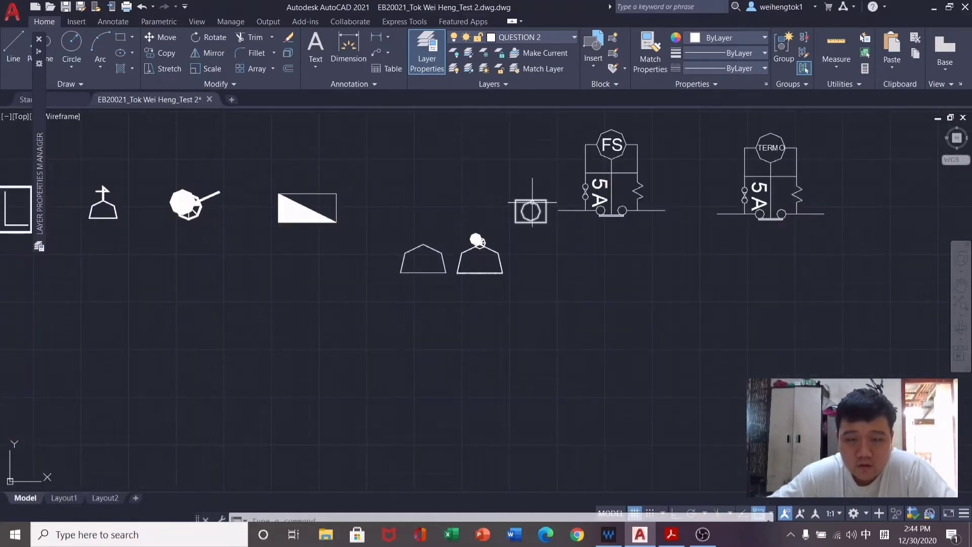
pyautogui.scroll(-4, 370, 210)
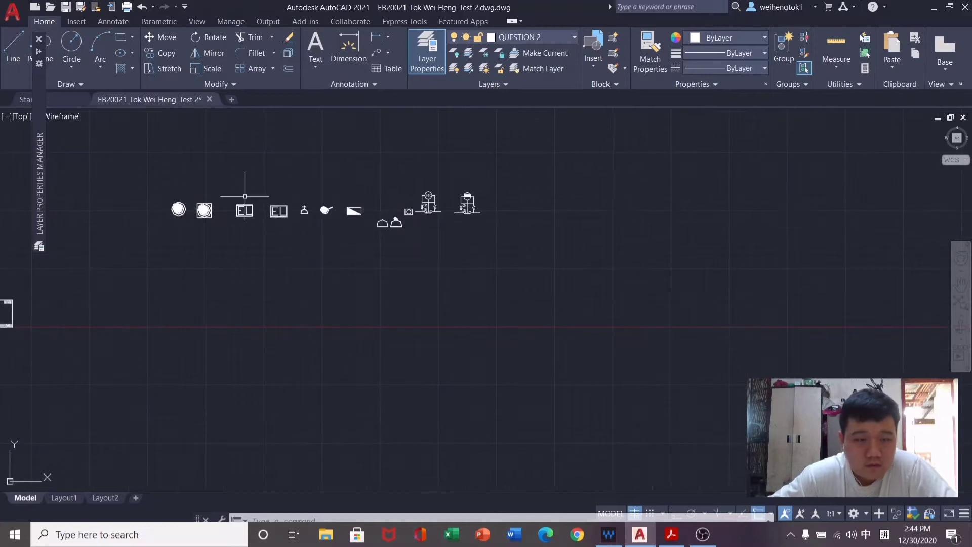
pyautogui.scroll(4, 206, 188)
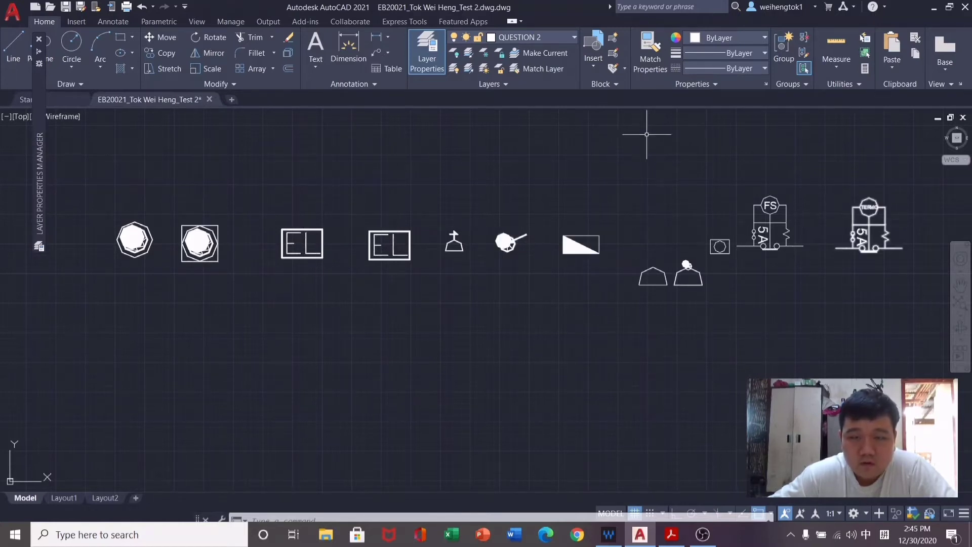
# Browse the recent blocks available for insertion, checking the electrical symbol blocks, and close the block palette.
pyautogui.click(593, 57)
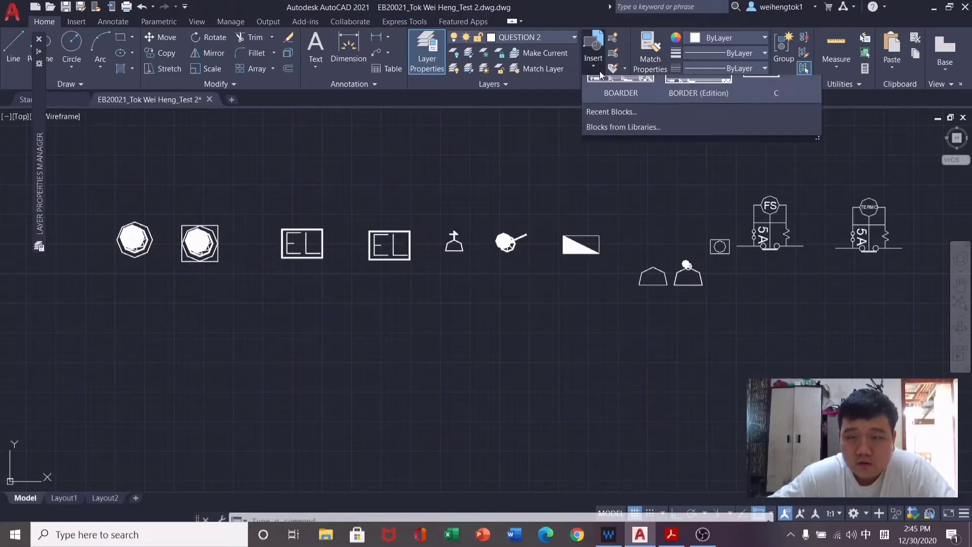
pyautogui.click(610, 206)
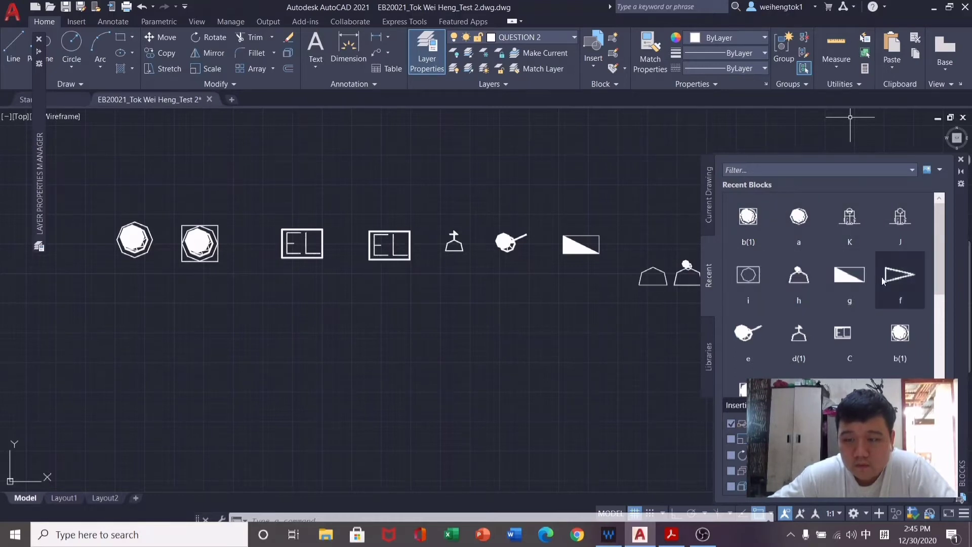
pyautogui.moveTo(732, 345)
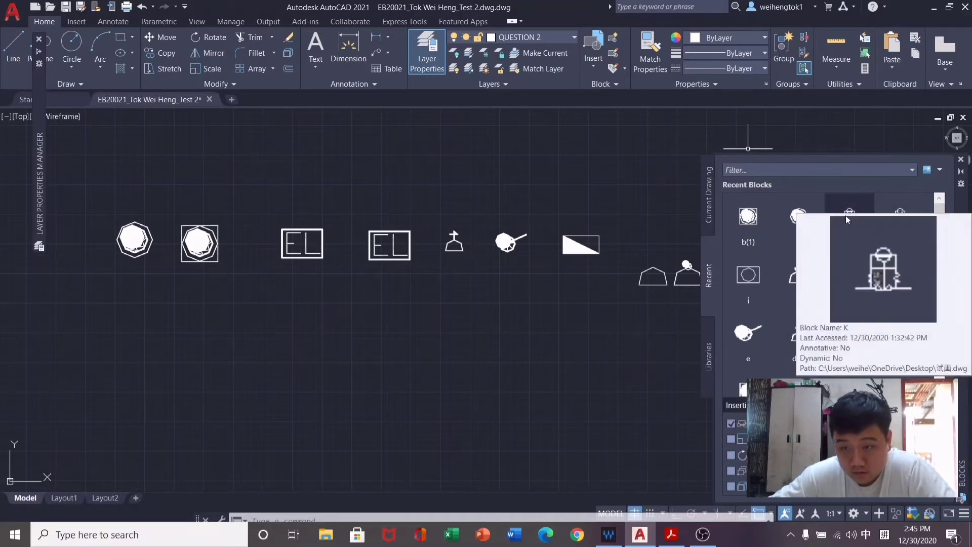
pyautogui.scroll(-5, 864, 238)
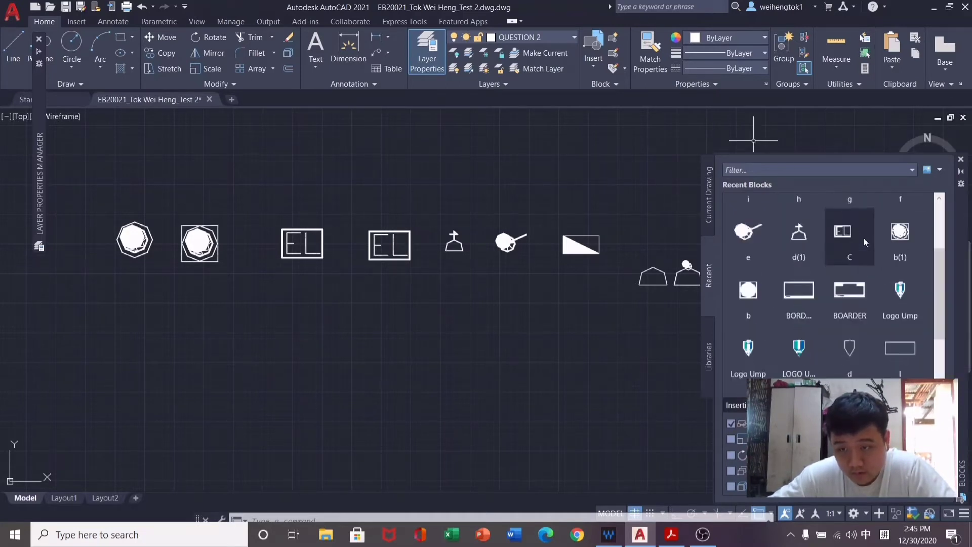
pyautogui.scroll(5, 898, 239)
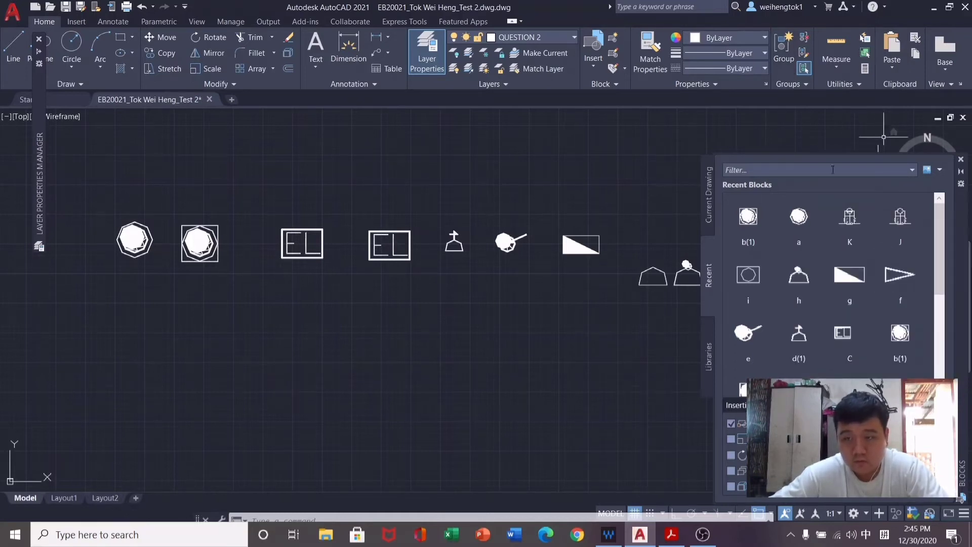
pyautogui.click(961, 159)
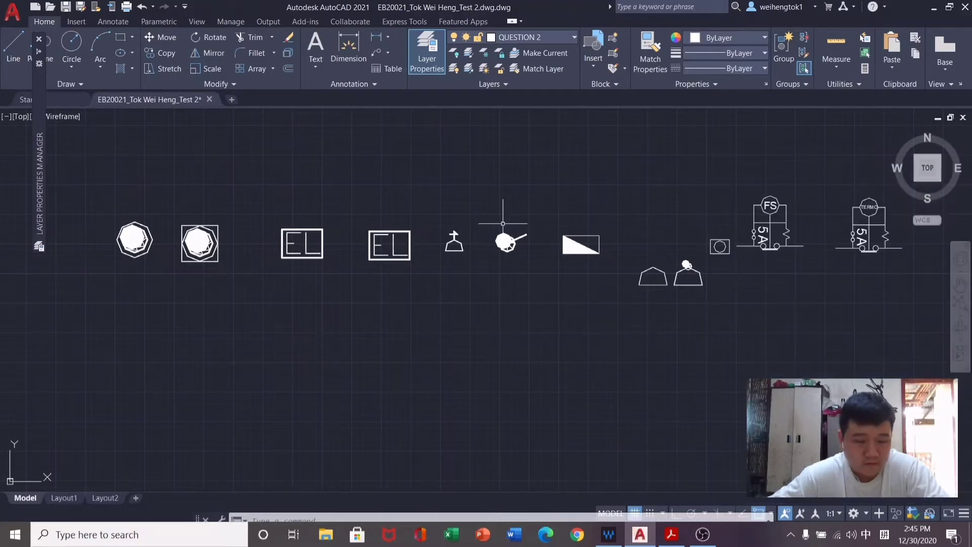
# Switch to the PDF in Acrobat Reader, examine the crossed column square at the Transformer Room corner at 300%, and return to AutoCAD.
pyautogui.hotkey('alt', 'Tab')
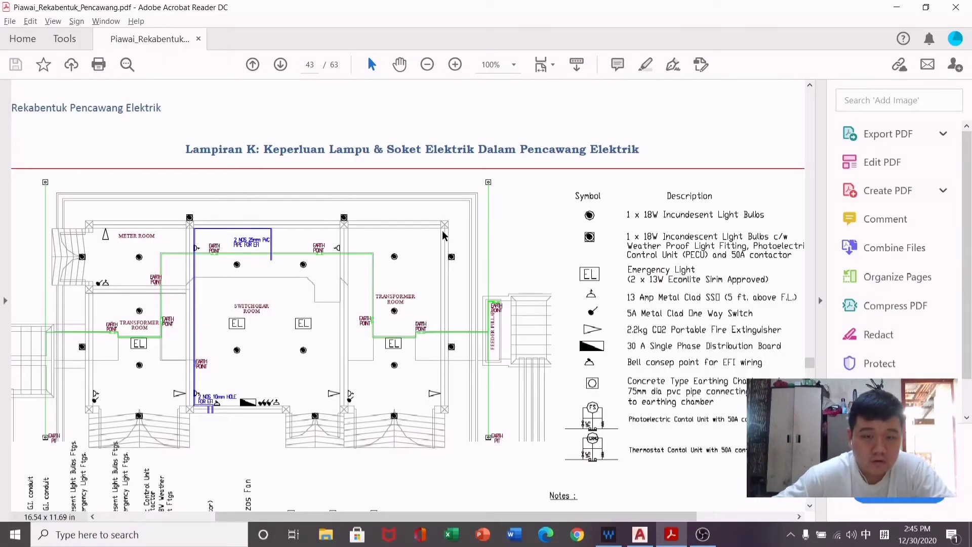
pyautogui.keyDown('ctrl'); pyautogui.scroll(4, 442, 236); pyautogui.keyUp('ctrl')
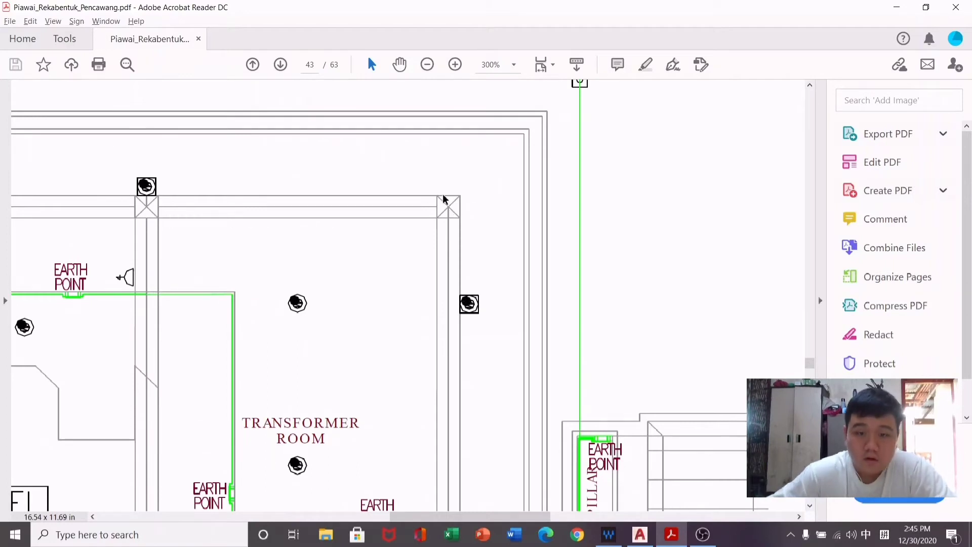
pyautogui.hotkey('alt', 'Tab')
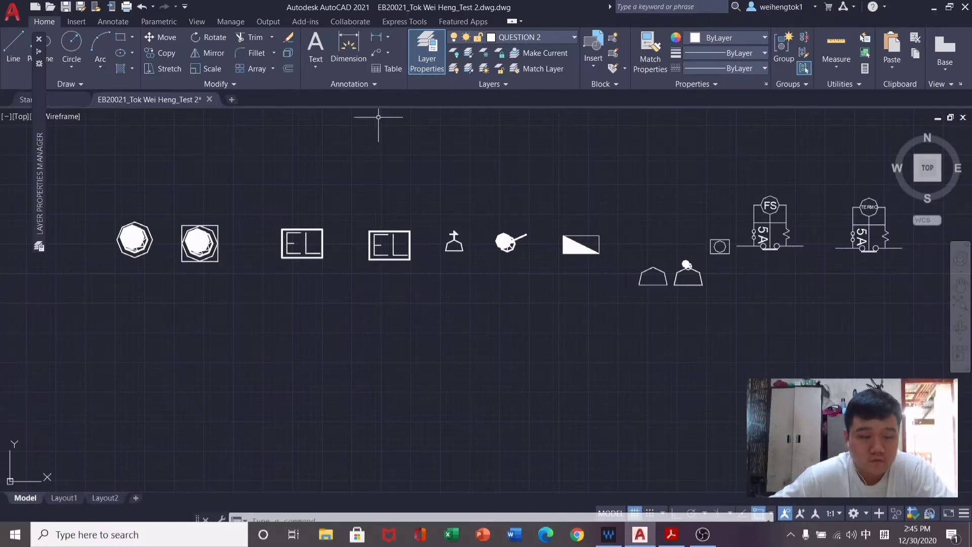
pyautogui.hotkey('alt', 'Tab')
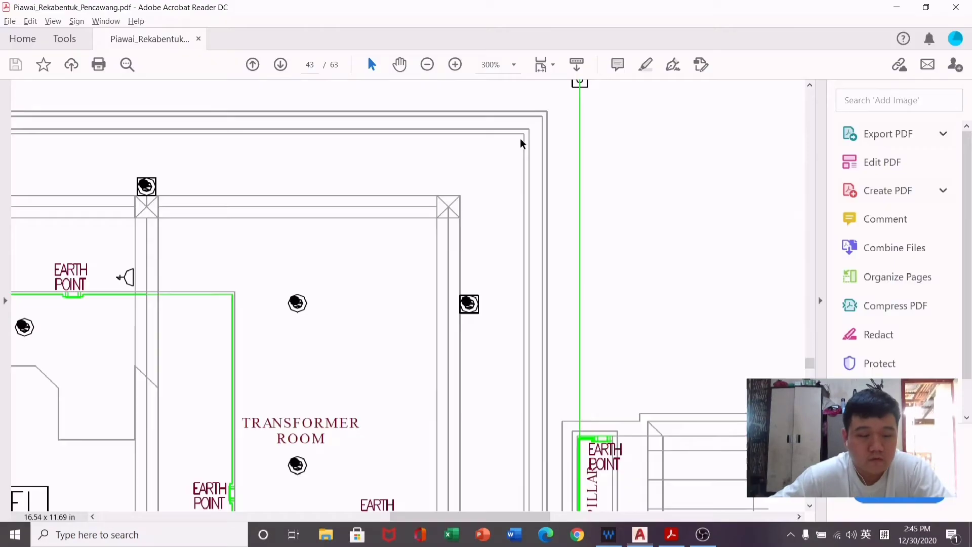
pyautogui.hotkey('alt', 'Tab')
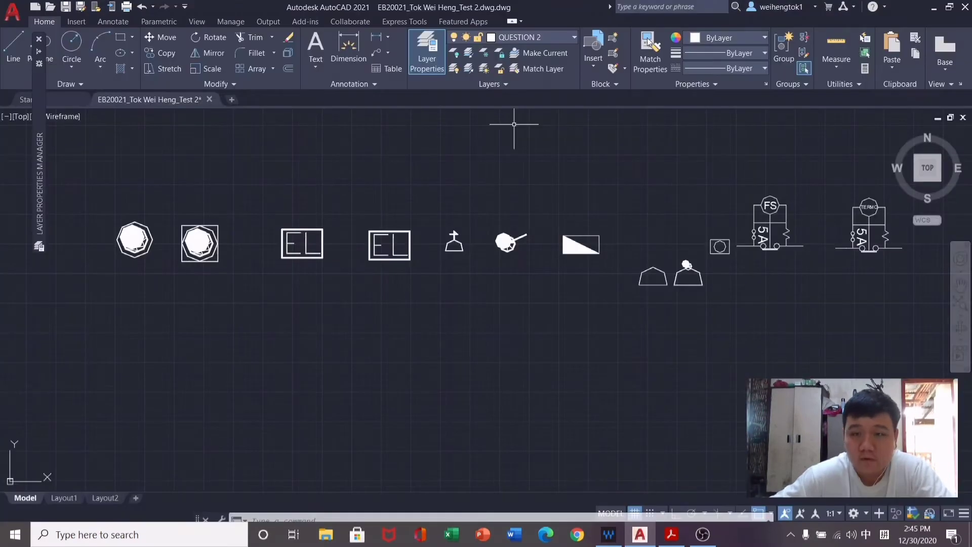
# Insert the square-framed incandescent light bulb block in the empty area above and to the right of the electrical symbol row.
pyautogui.click(593, 46)
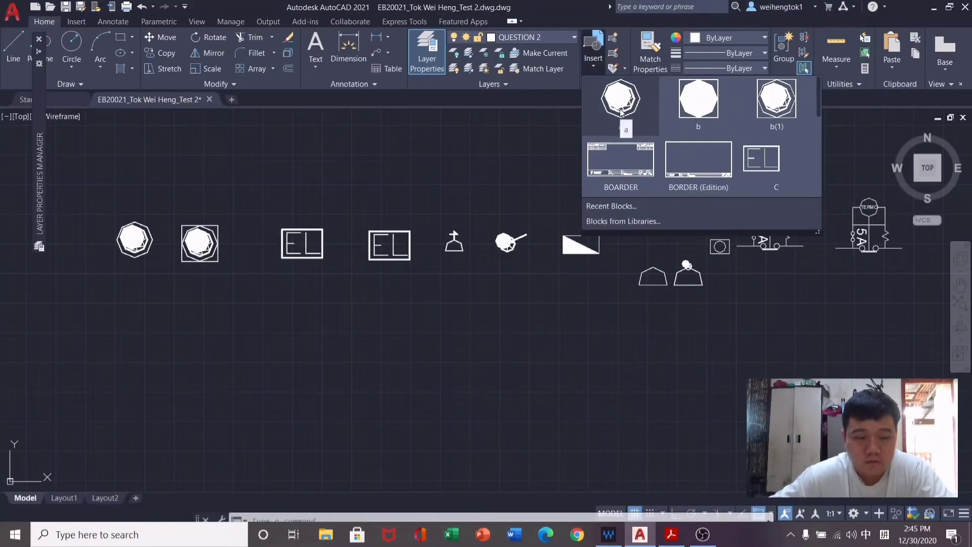
pyautogui.hotkey('alt', 'Tab')
pyautogui.hotkey('alt', 'Tab')
pyautogui.click(600, 68)
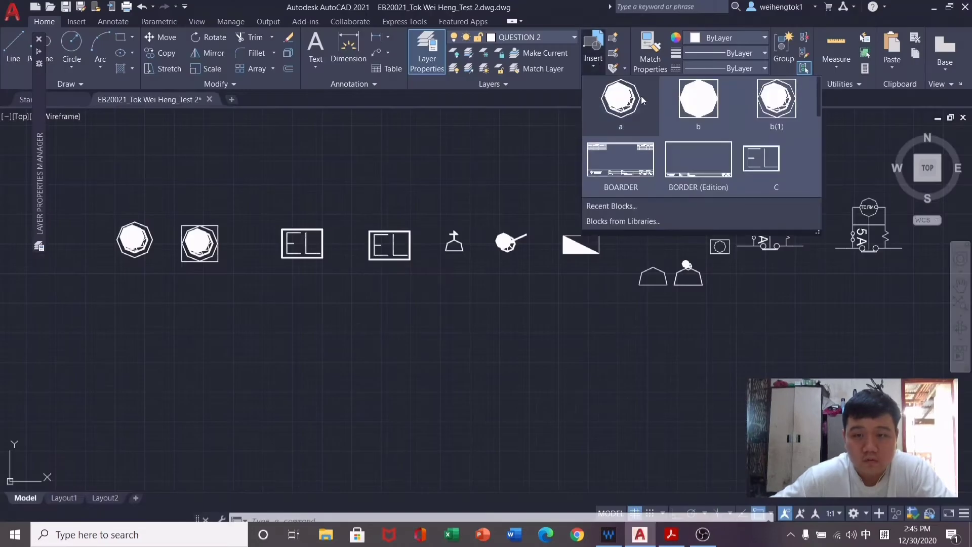
pyautogui.click(698, 101)
pyautogui.scroll(-5, 555, 182)
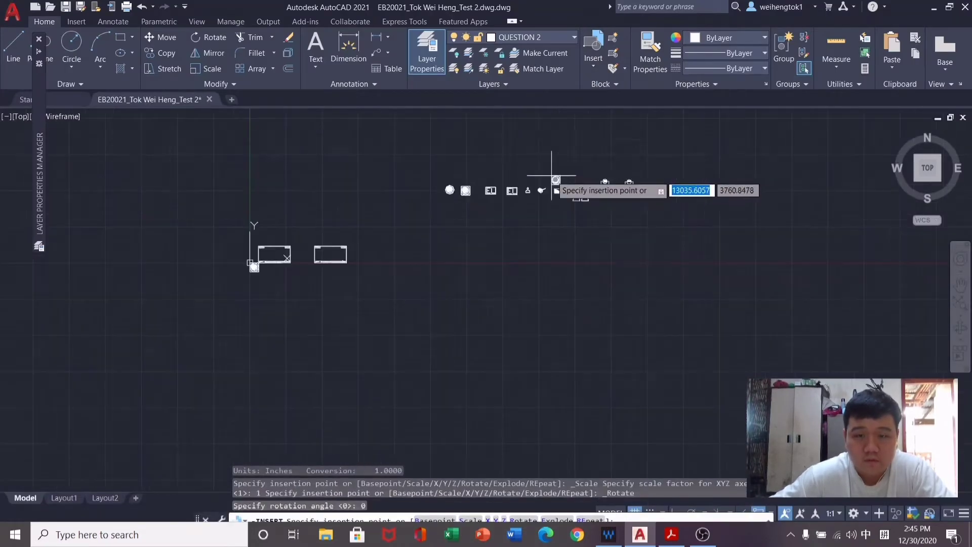
pyautogui.scroll(8, 559, 157)
pyautogui.scroll(-5, 527, 167)
pyautogui.scroll(-4, 570, 199)
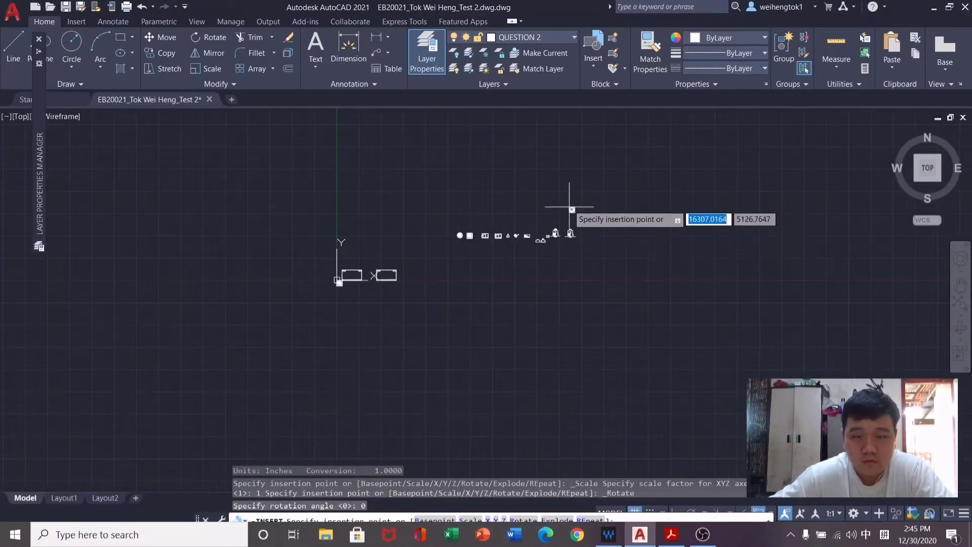
pyautogui.scroll(6, 508, 235)
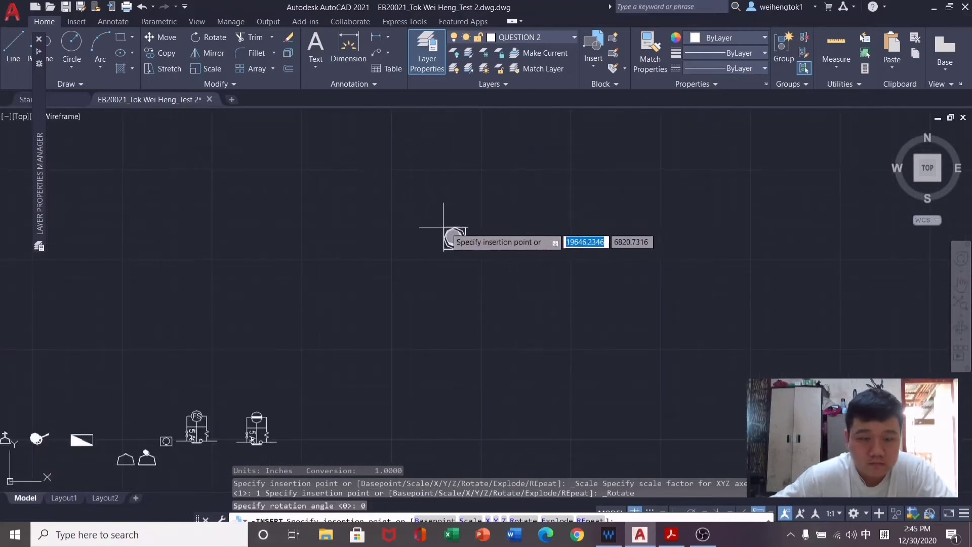
pyautogui.scroll(-5, 445, 228)
pyautogui.click(481, 158)
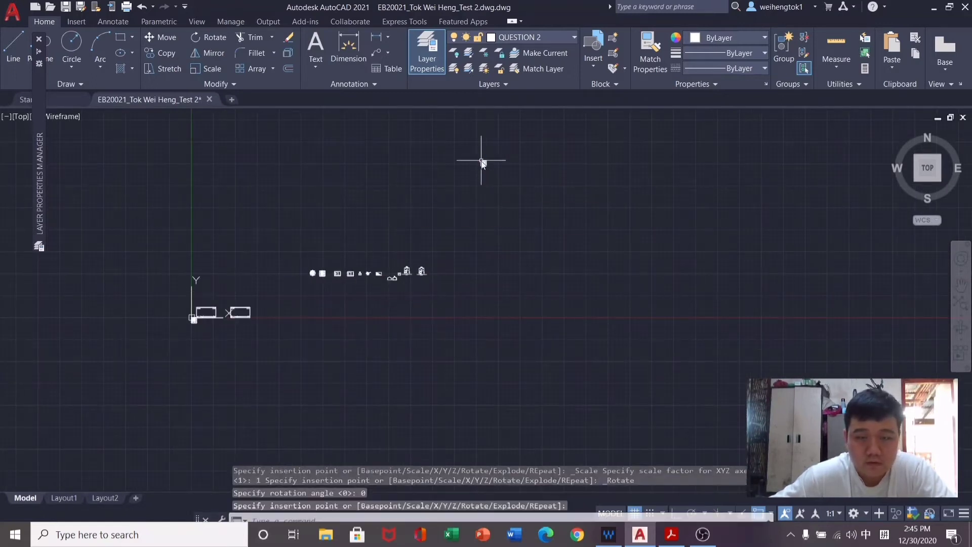
pyautogui.scroll(8, 473, 152)
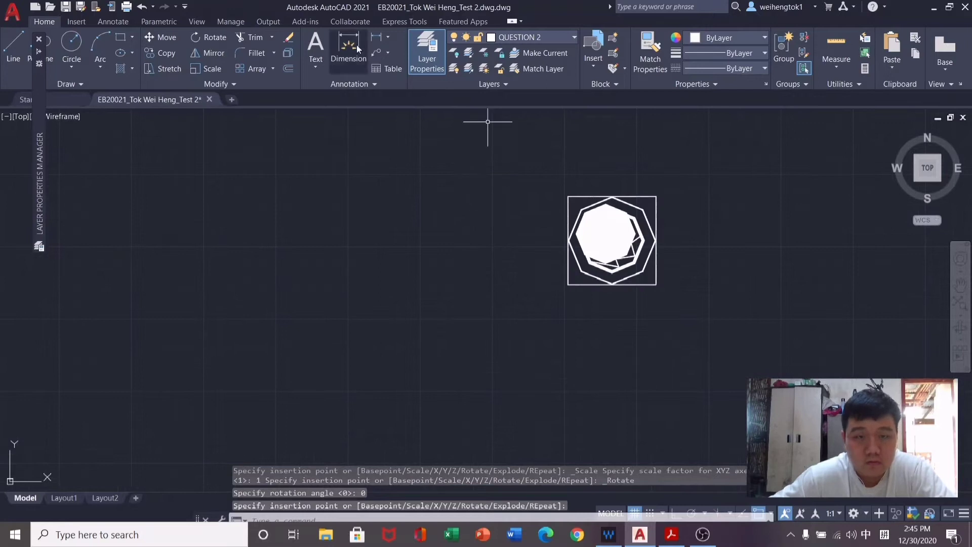
# Check the column square in the PDF and, in AutoCAD, draw a rectangle tracing the square frame of the inserted light bulb block.
pyautogui.hotkey('alt', 'Tab')
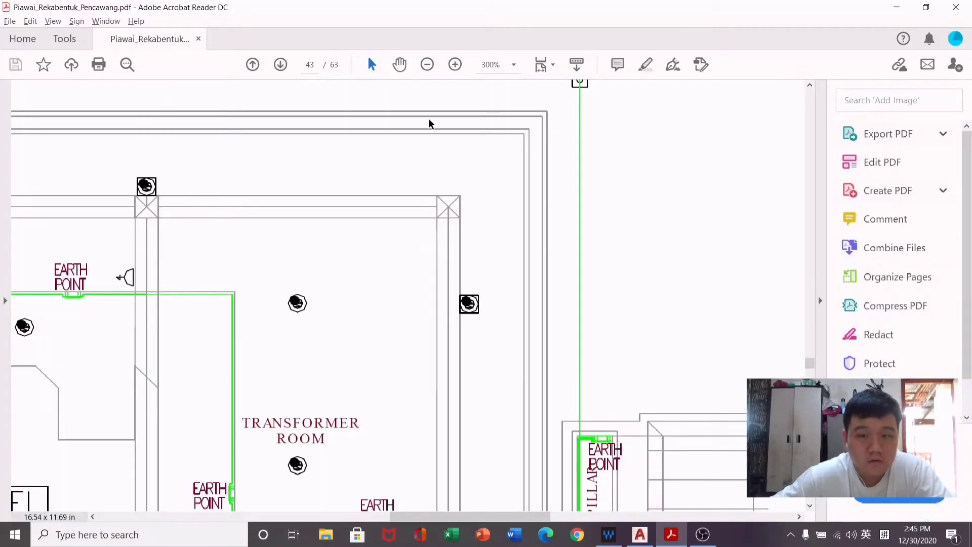
pyautogui.hotkey('alt', 'Tab')
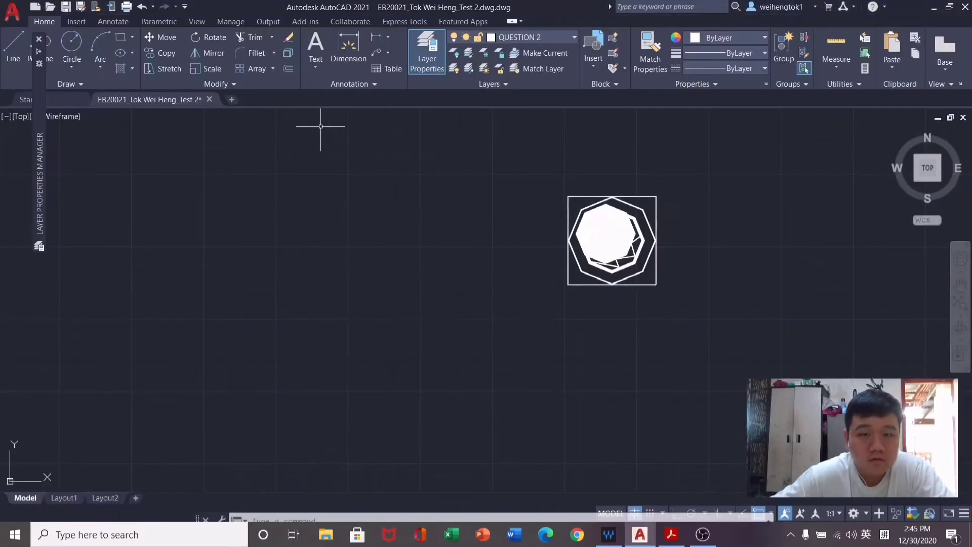
pyautogui.click(121, 37)
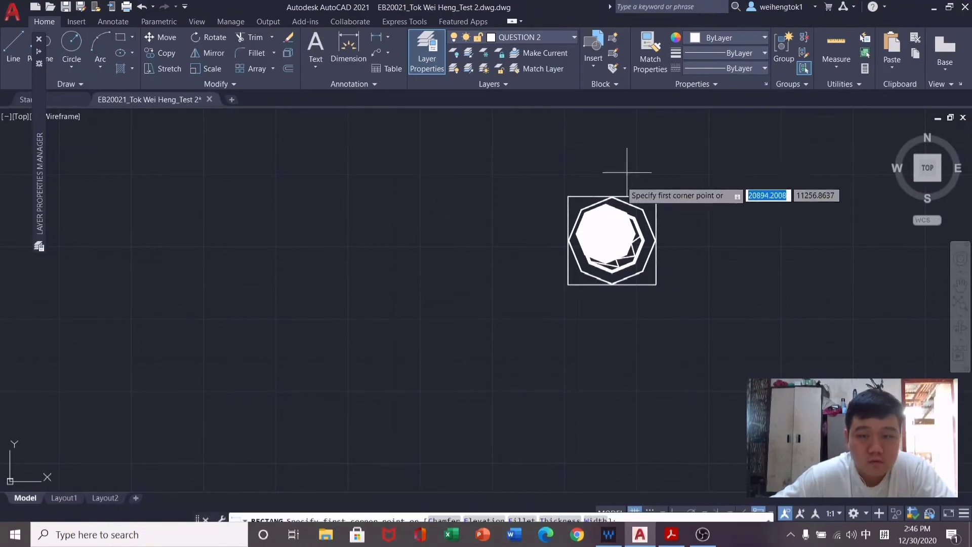
pyautogui.click(568, 196)
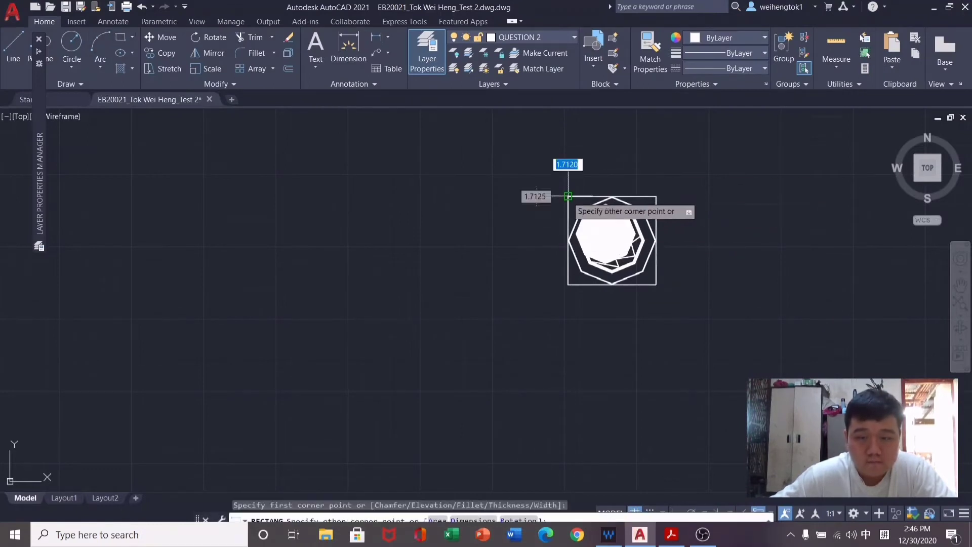
pyautogui.click(656, 284)
pyautogui.press('Escape')
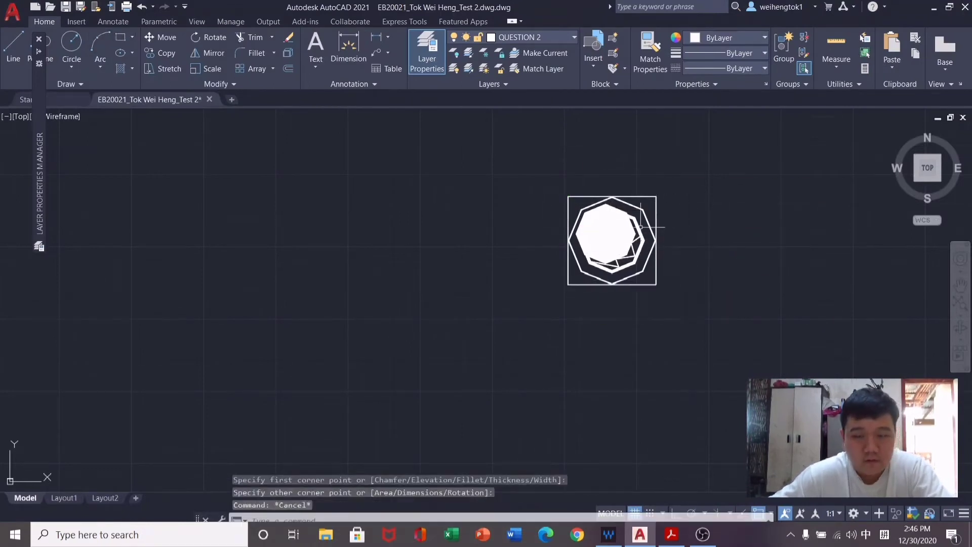
# Move the traced rectangle off the light bulb block into the empty space to its left.
pyautogui.click(568, 210)
pyautogui.rightClick(501, 224)
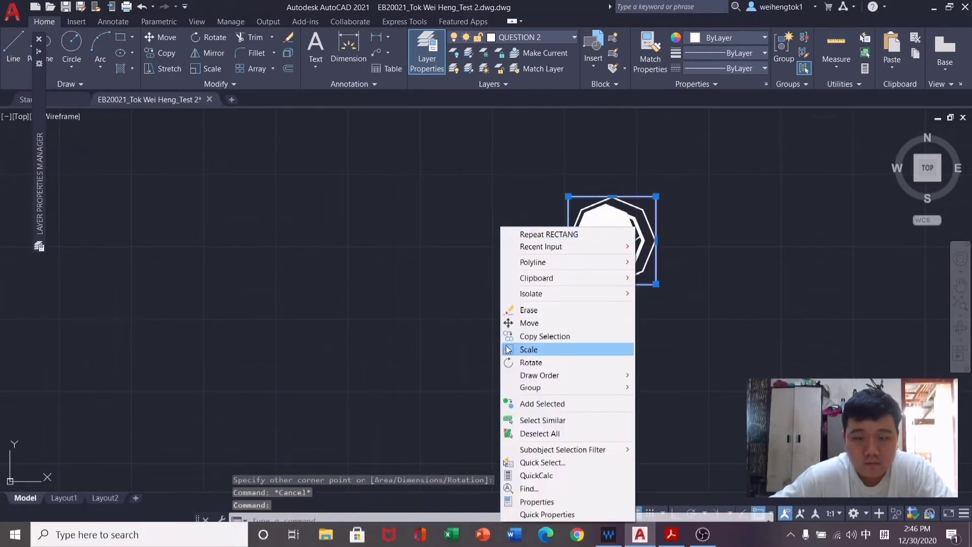
pyautogui.click(530, 321)
pyautogui.click(530, 244)
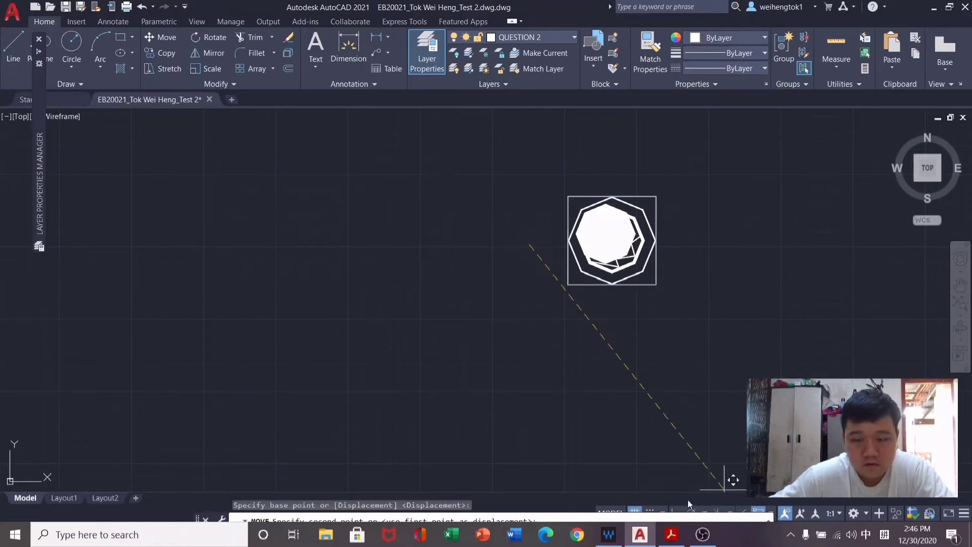
pyautogui.click(348, 245)
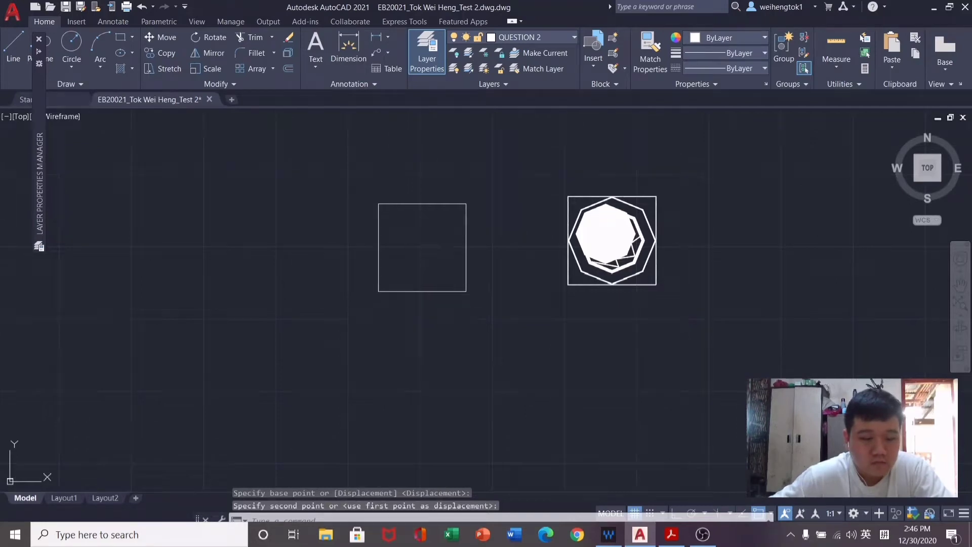
# Compare with the PDF's crossed column and, in AutoCAD, draw a diagonal from the square's upper-left corner to its lower-right corner.
pyautogui.hotkey('alt', 'Tab')
pyautogui.hotkey('alt', 'Tab')
pyautogui.hotkey('alt', 'Tab')
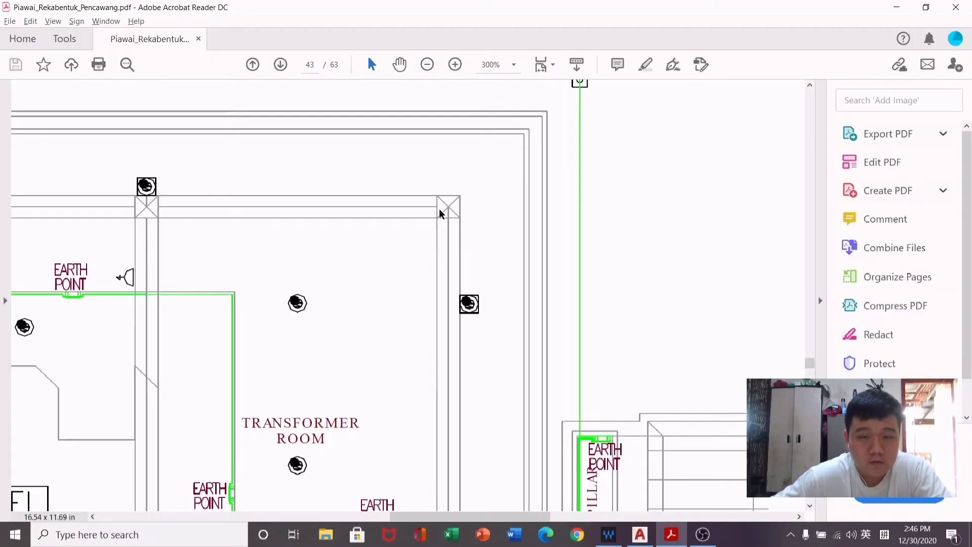
pyautogui.hotkey('alt', 'Tab')
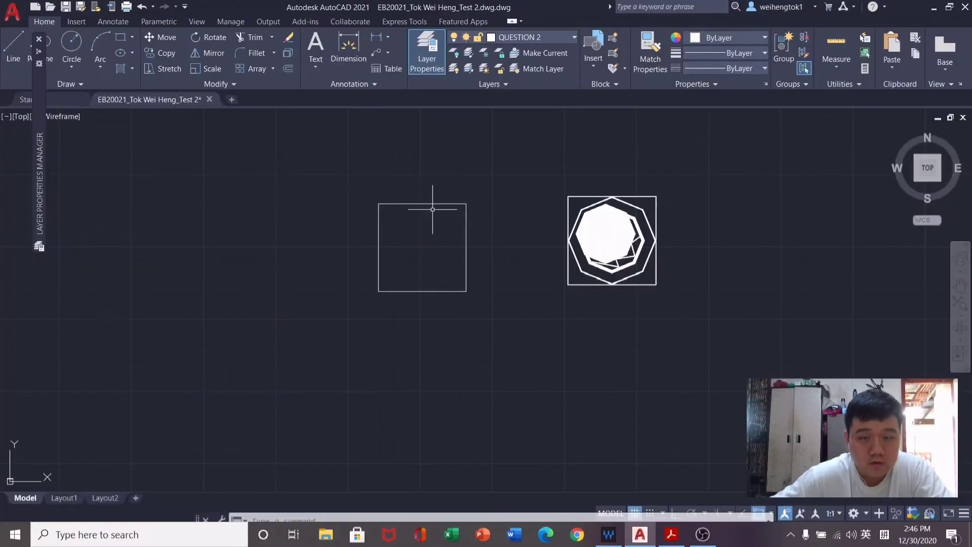
pyautogui.click(10, 45)
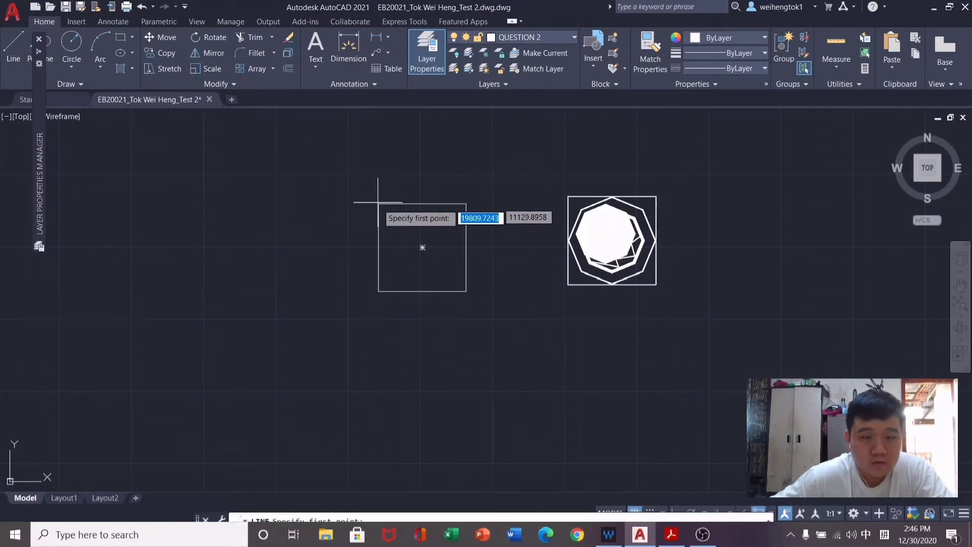
pyautogui.click(379, 204)
pyautogui.click(466, 290)
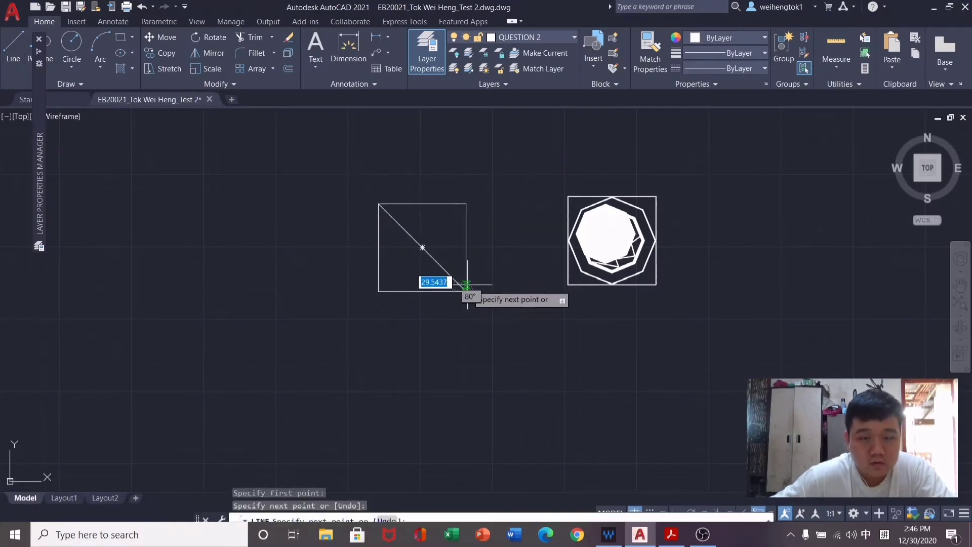
pyautogui.press('Escape')
# Draw the second diagonal from the square's upper-right corner to its lower-left corner and end the Line command.
pyautogui.click(10, 45)
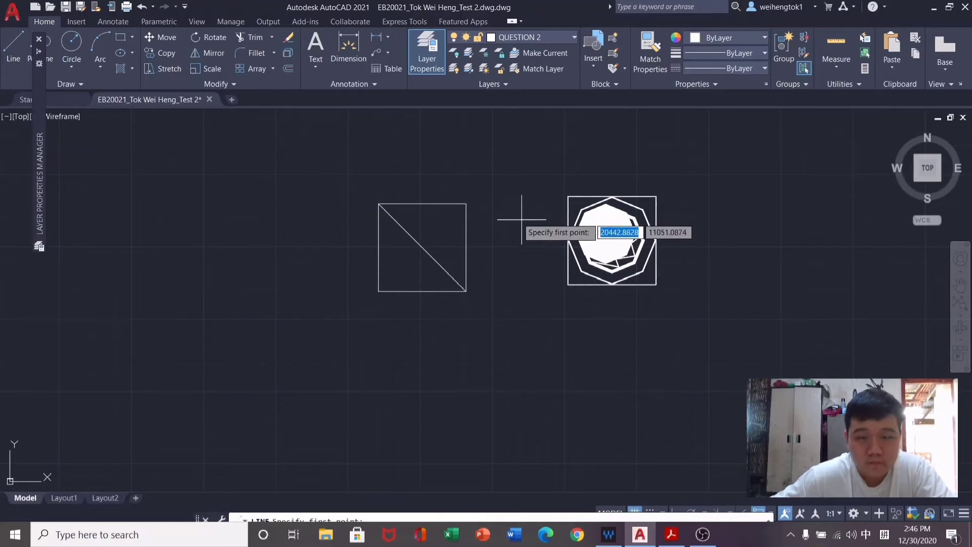
pyautogui.click(466, 204)
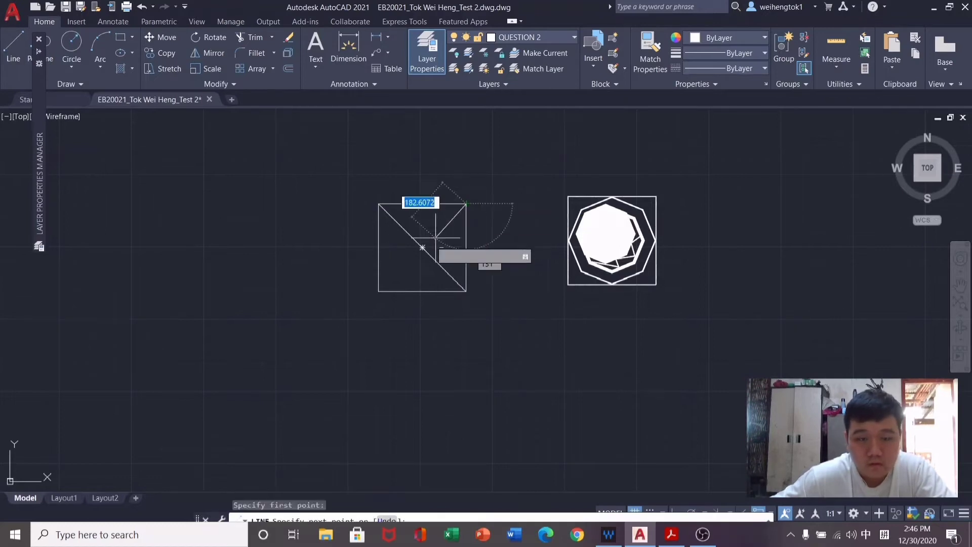
pyautogui.click(378, 290)
pyautogui.press('Escape')
pyautogui.hotkey('alt', 'Tab')
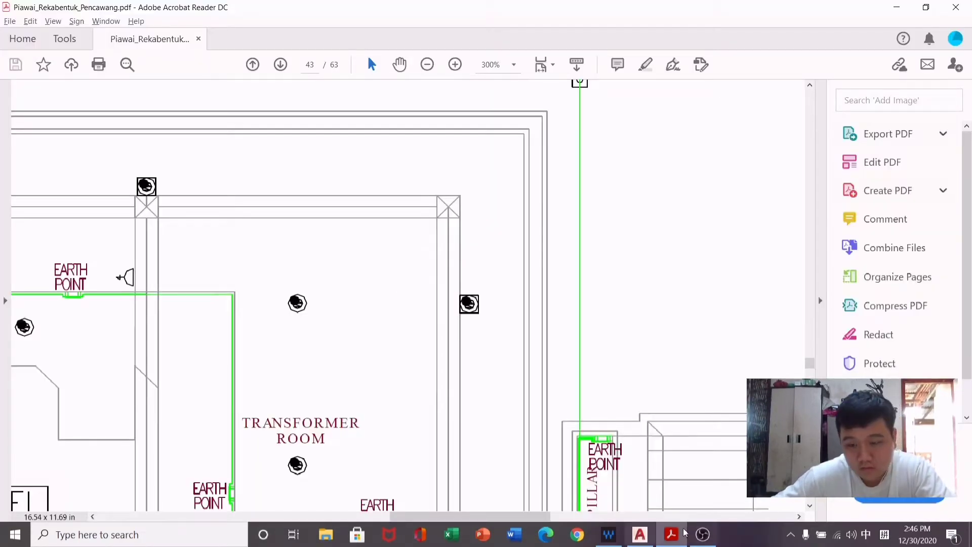
pyautogui.click(639, 534)
pyautogui.click(685, 496)
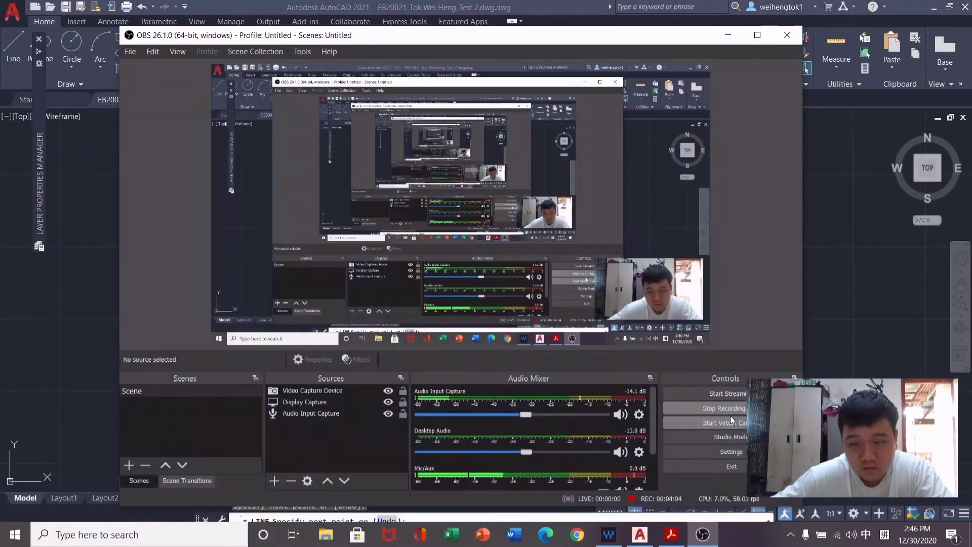
pyautogui.click(702, 534)
pyautogui.press('Escape')
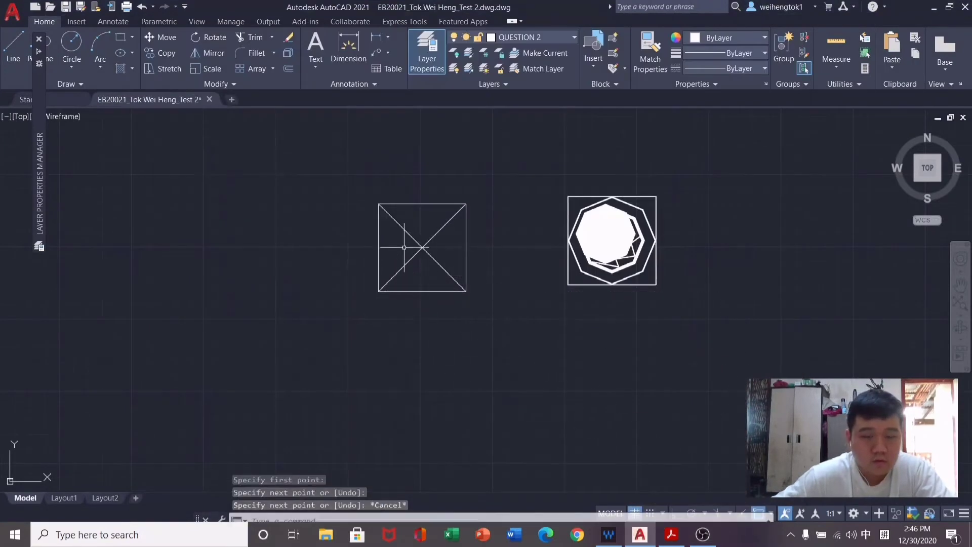
# Switch to the PDF in Acrobat Reader to compare the column symbol with the crossed square, and return to AutoCAD.
pyautogui.hotkey('alt', 'Tab')
pyautogui.hotkey('alt', 'Tab')
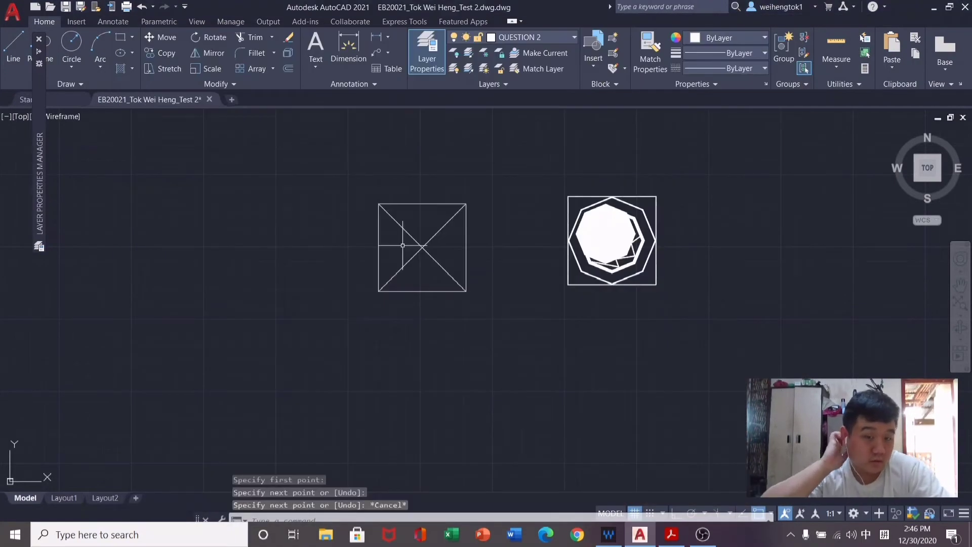
pyautogui.click(671, 534)
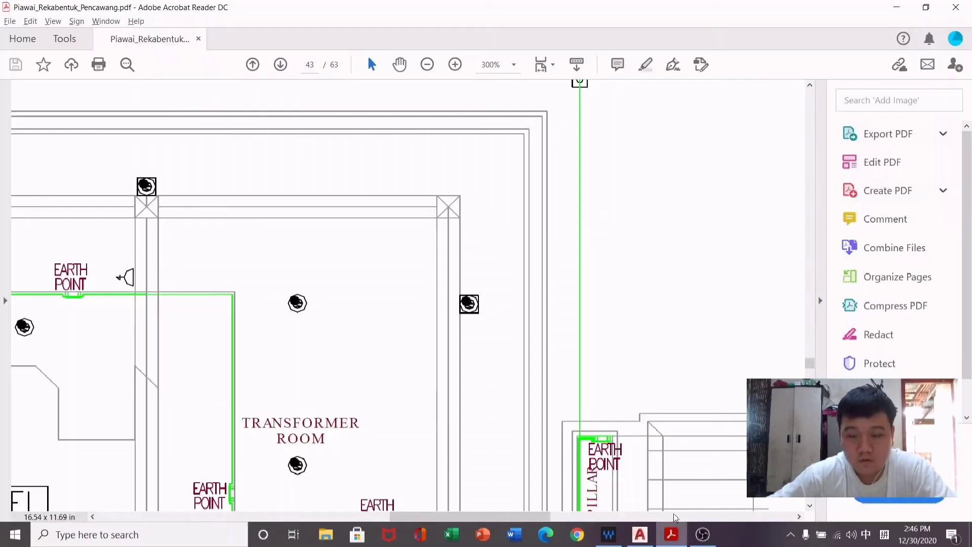
pyautogui.hotkey('alt', 'Tab')
pyautogui.hotkey('alt', 'Tab')
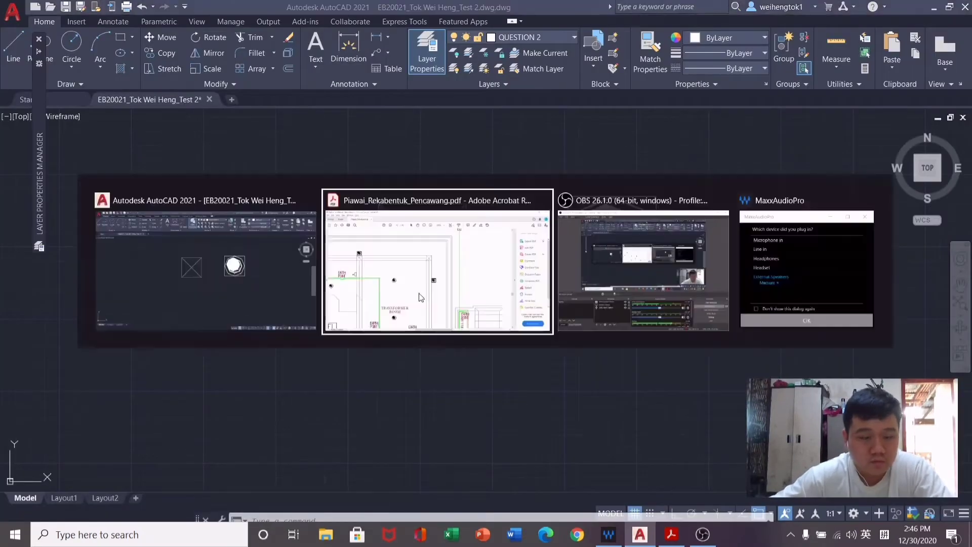
pyautogui.hotkey('alt', 'Tab')
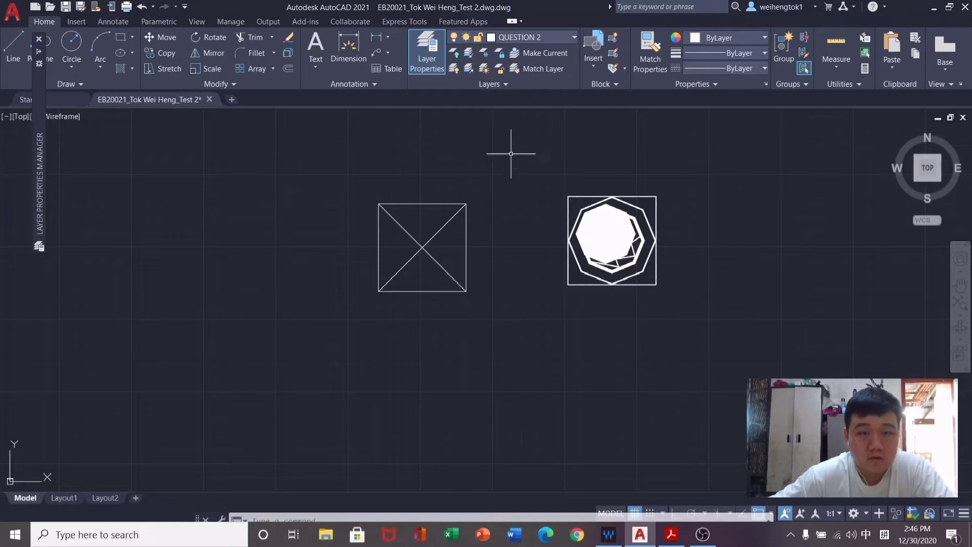
pyautogui.press('l')
pyautogui.press('Return')
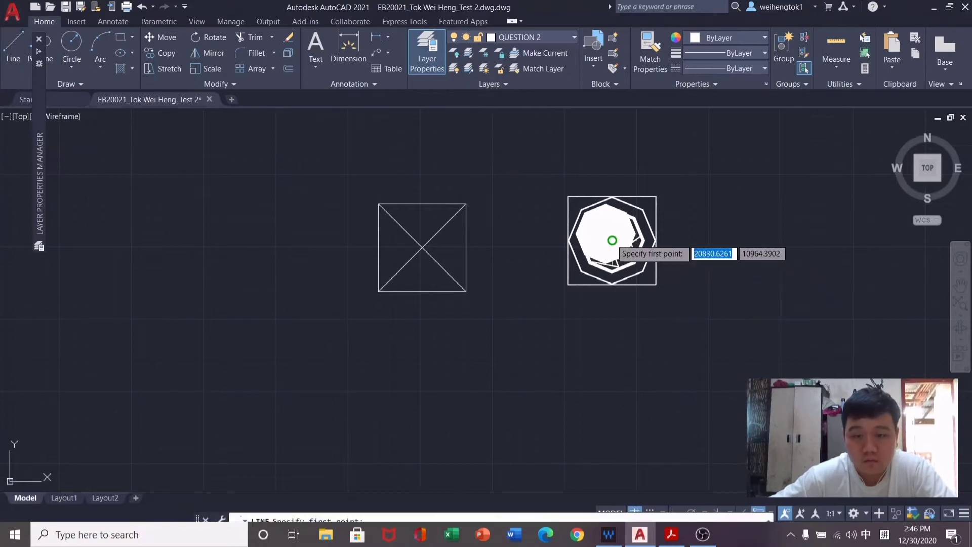
pyautogui.press('Escape')
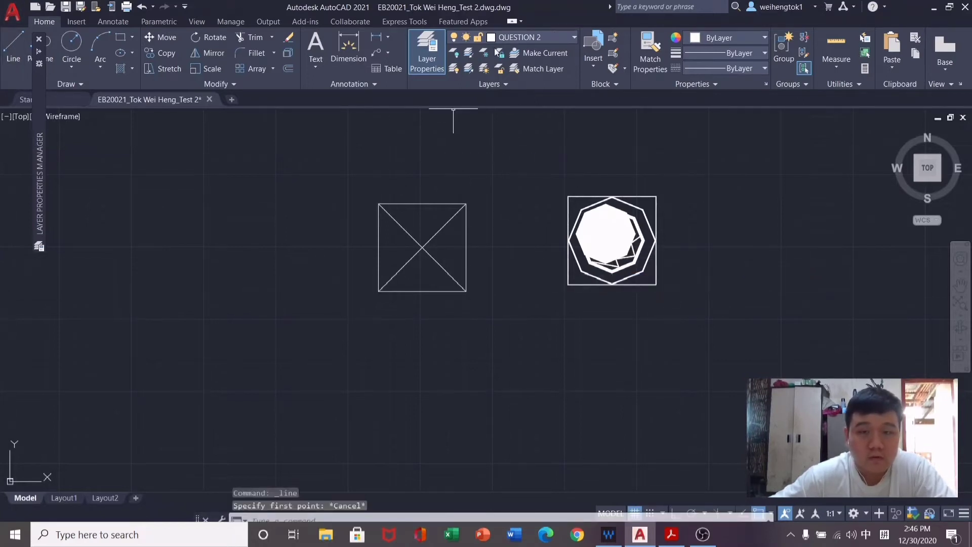
# Define the crossed square and its two diagonals as a block named 0, with its base point at the lower-left corner.
pyautogui.click(613, 41)
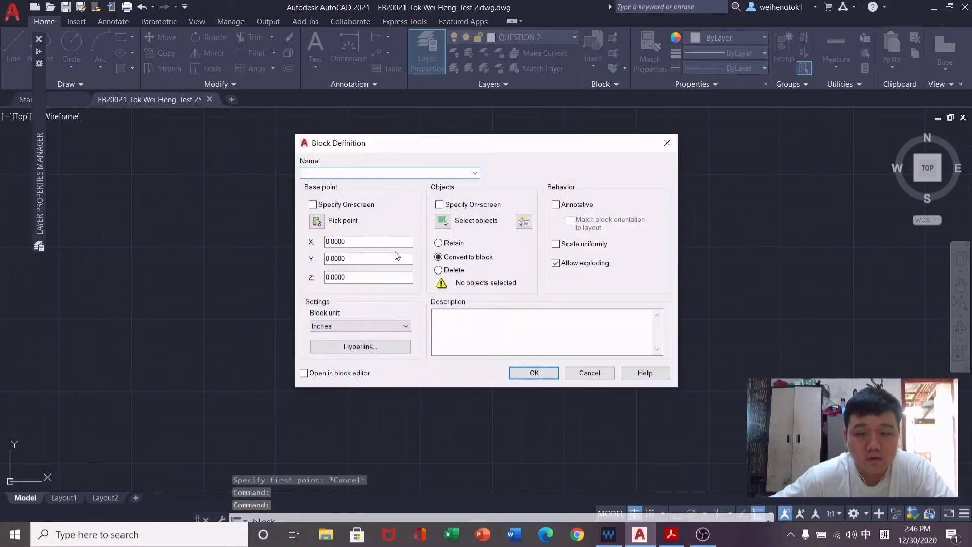
pyautogui.click(317, 221)
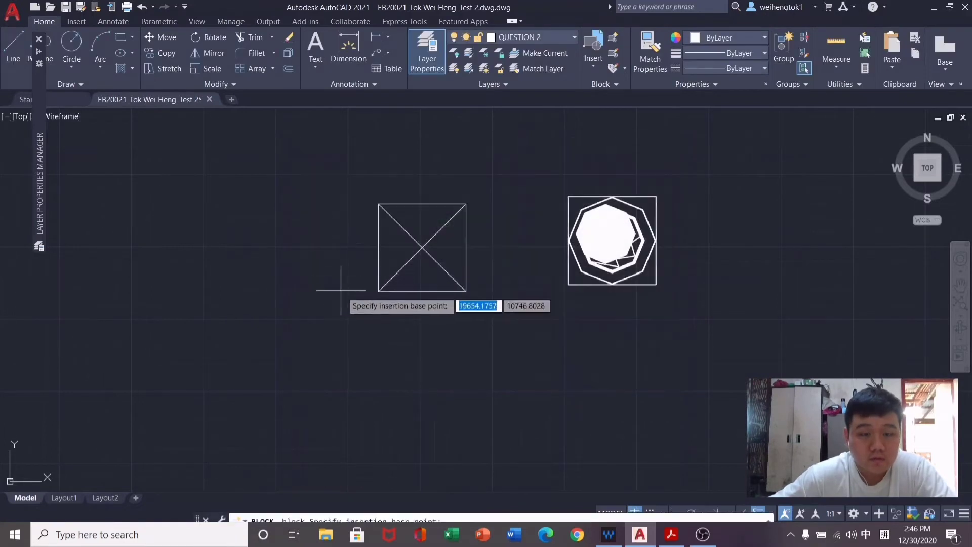
pyautogui.click(380, 288)
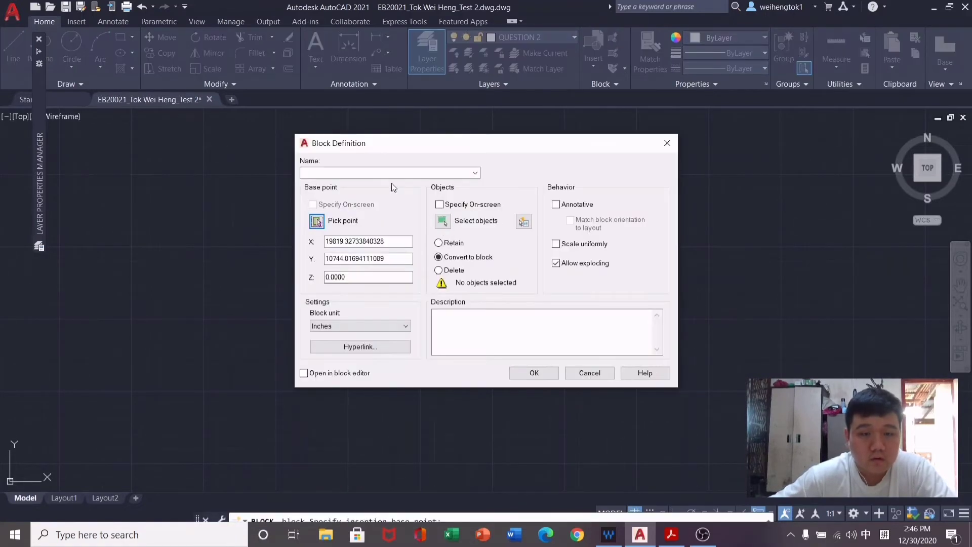
pyautogui.click(401, 173)
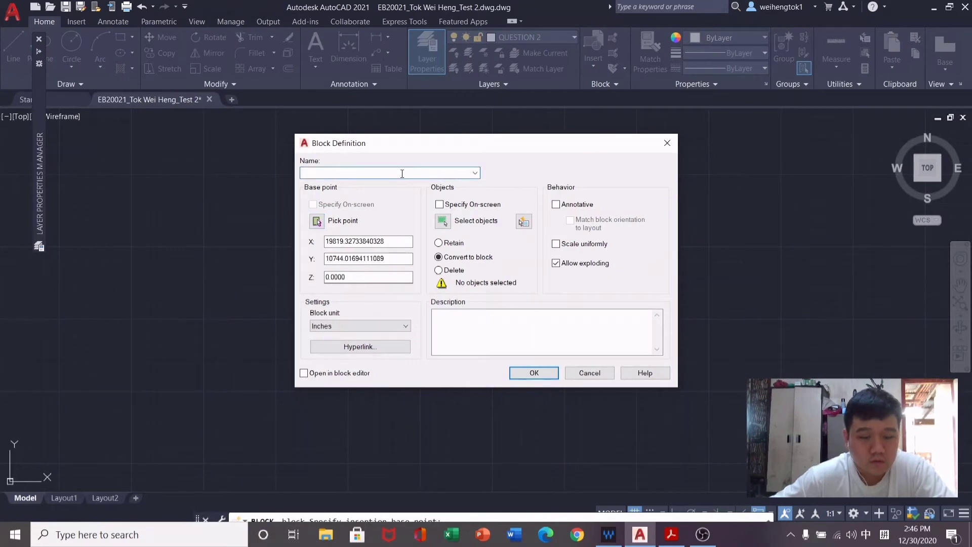
pyautogui.click(443, 221)
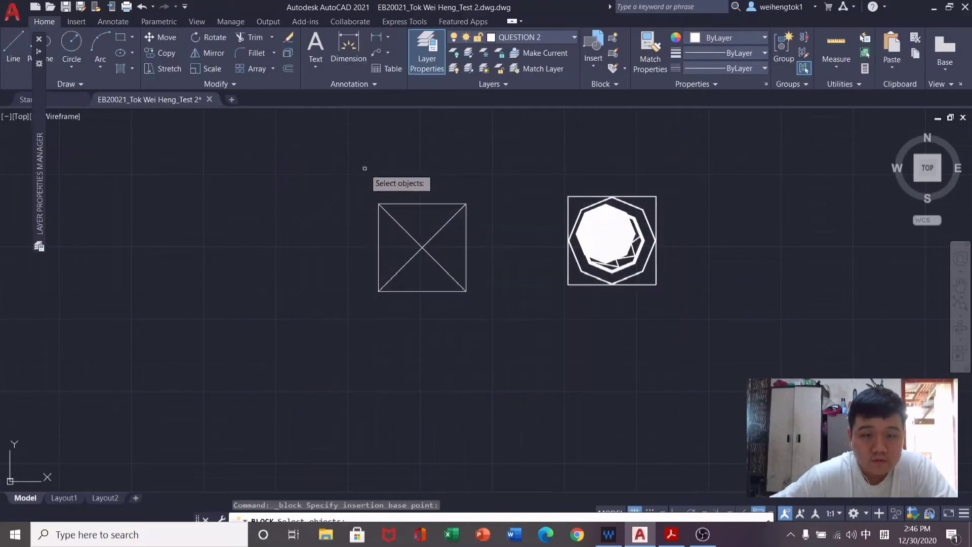
pyautogui.click(333, 173)
pyautogui.click(553, 390)
pyautogui.press('Return')
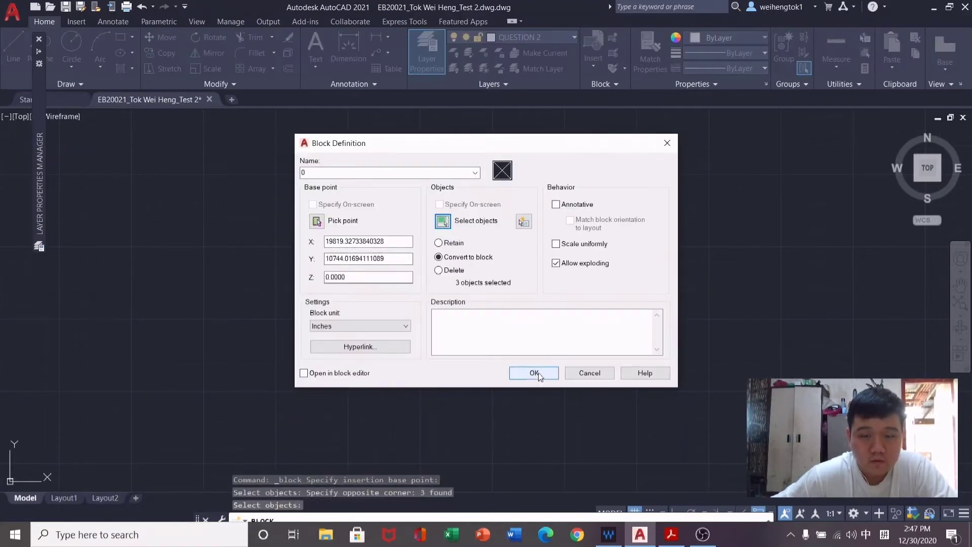
pyautogui.click(534, 373)
pyautogui.click(425, 251)
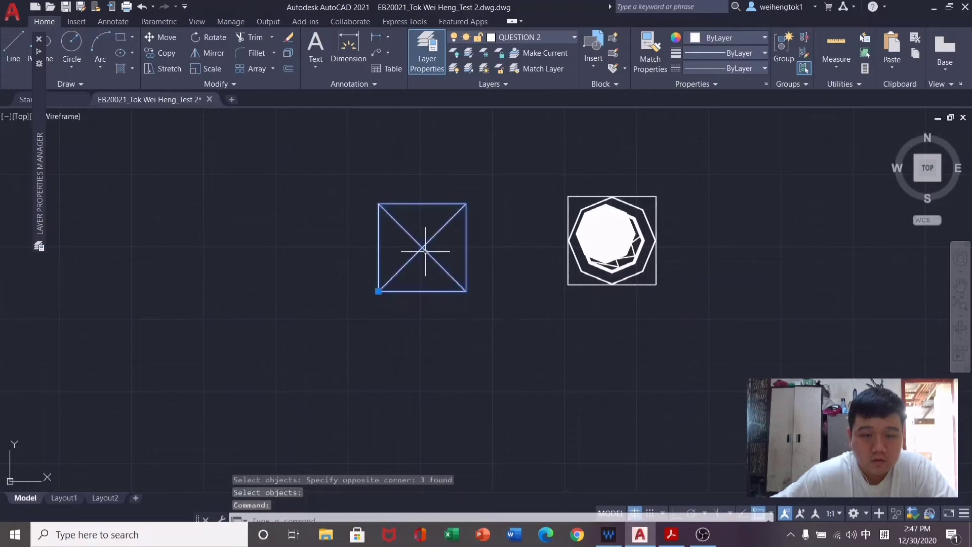
# Switch to the PDF in Acrobat Reader, examine the transformer room's walls, columns and entrance steps, and return to AutoCAD.
pyautogui.hotkey('alt', 'Tab')
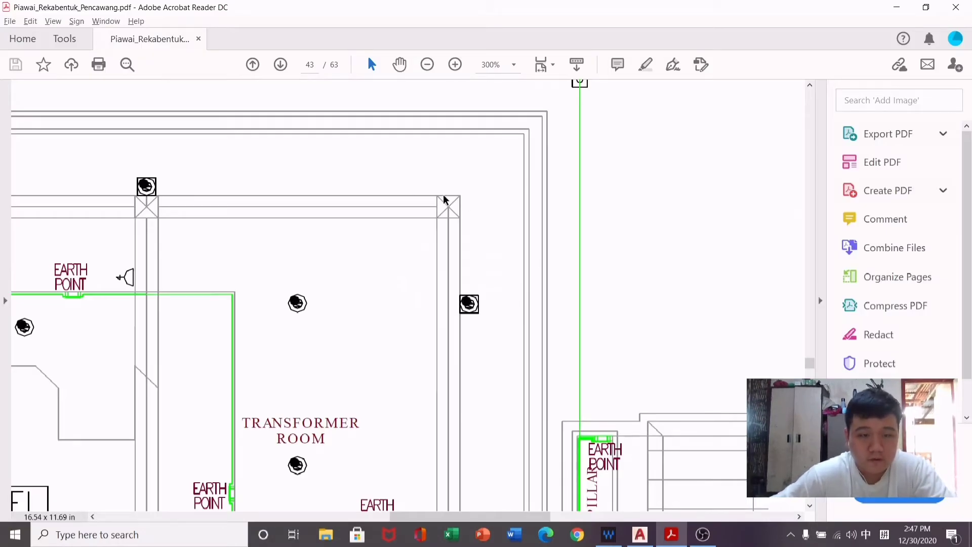
pyautogui.scroll(-5, 534, 254)
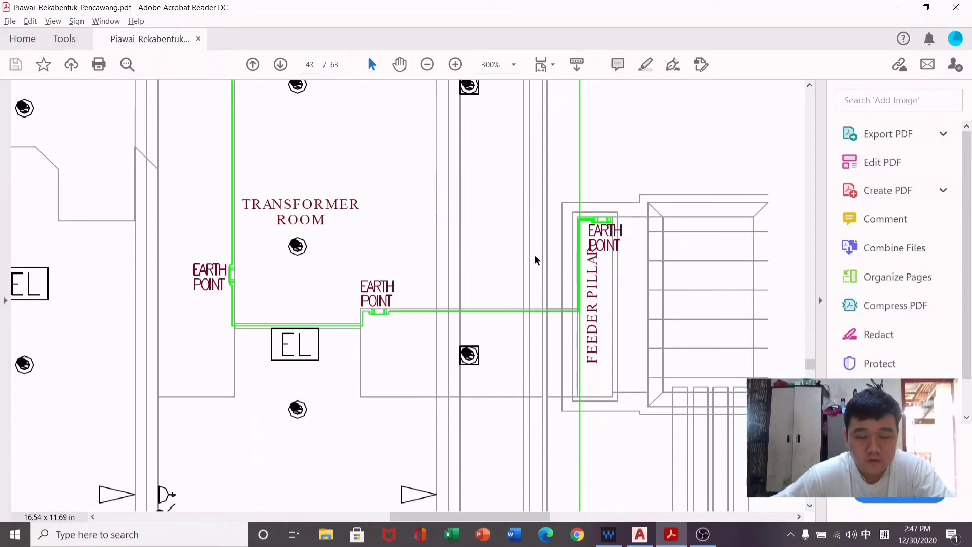
pyautogui.scroll(-3, 534, 255)
pyautogui.scroll(1, 548, 248)
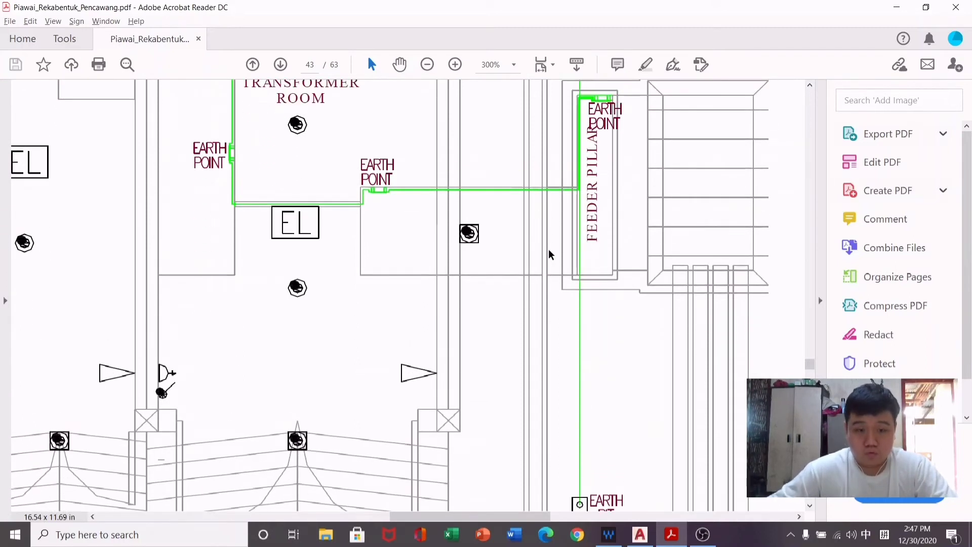
pyautogui.keyDown('ctrl'); pyautogui.scroll(-4, 548, 247); pyautogui.keyUp('ctrl')
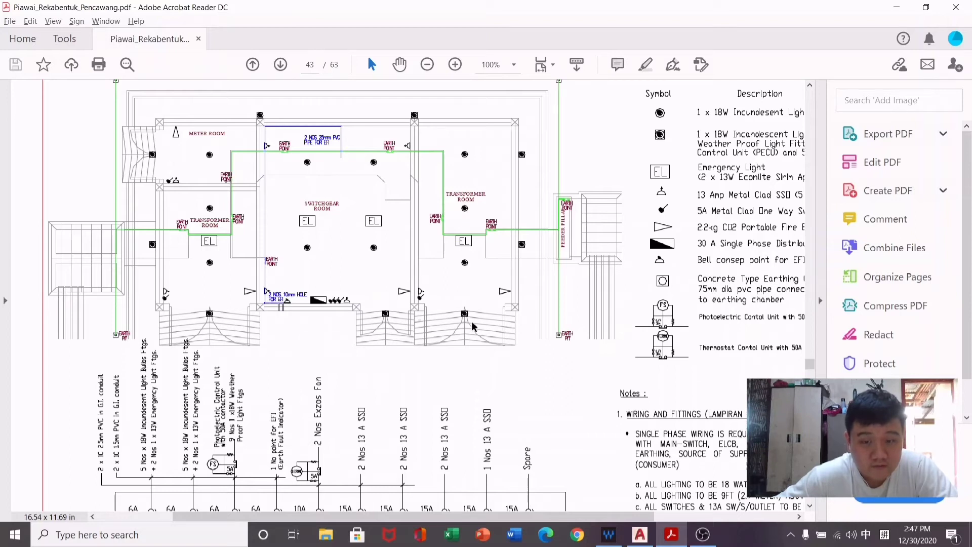
pyautogui.keyDown('ctrl'); pyautogui.scroll(3, 472, 326); pyautogui.keyUp('ctrl')
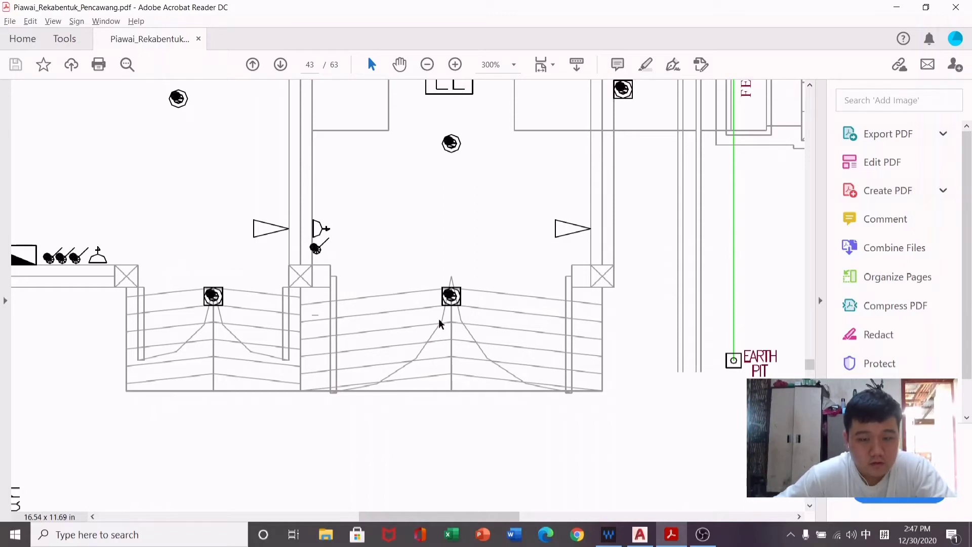
pyautogui.hotkey('alt', 'Tab')
pyautogui.scroll(-5, 384, 276)
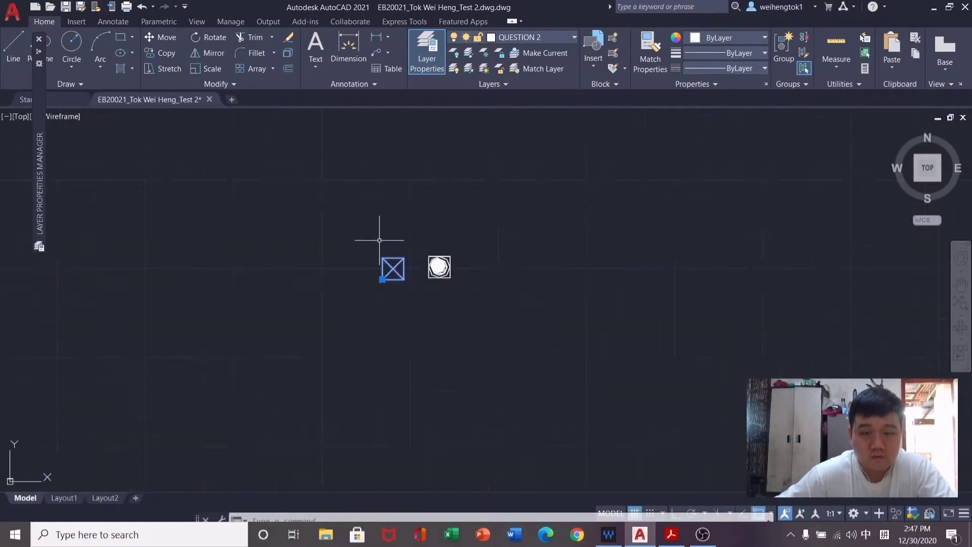
pyautogui.scroll(-3, 458, 259)
# Switch to the PDF, examine the feeder pillar and the structure beside it next to the transformer room, and return to AutoCAD.
pyautogui.hotkey('alt', 'Tab')
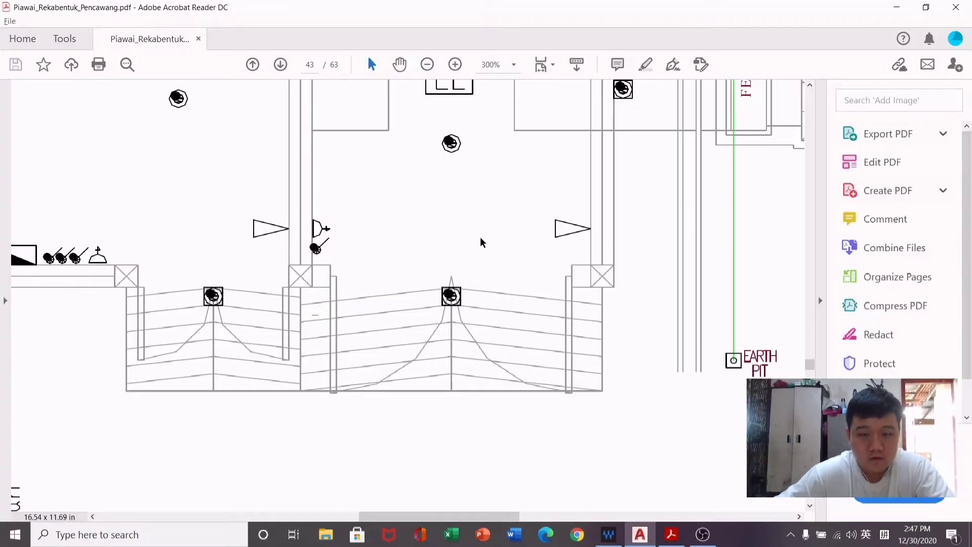
pyautogui.scroll(5, 602, 212)
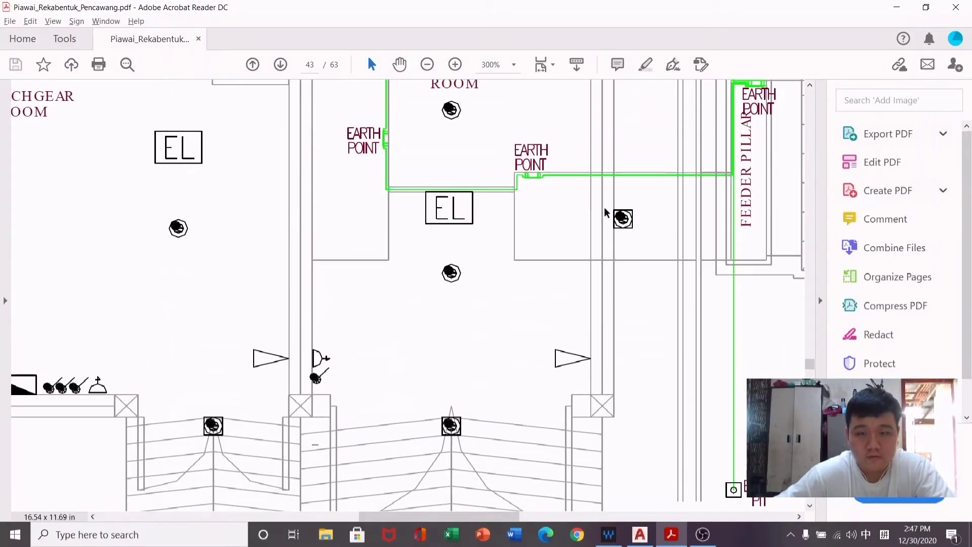
pyautogui.keyDown('ctrl'); pyautogui.scroll(-1, 630, 238); pyautogui.keyUp('ctrl')
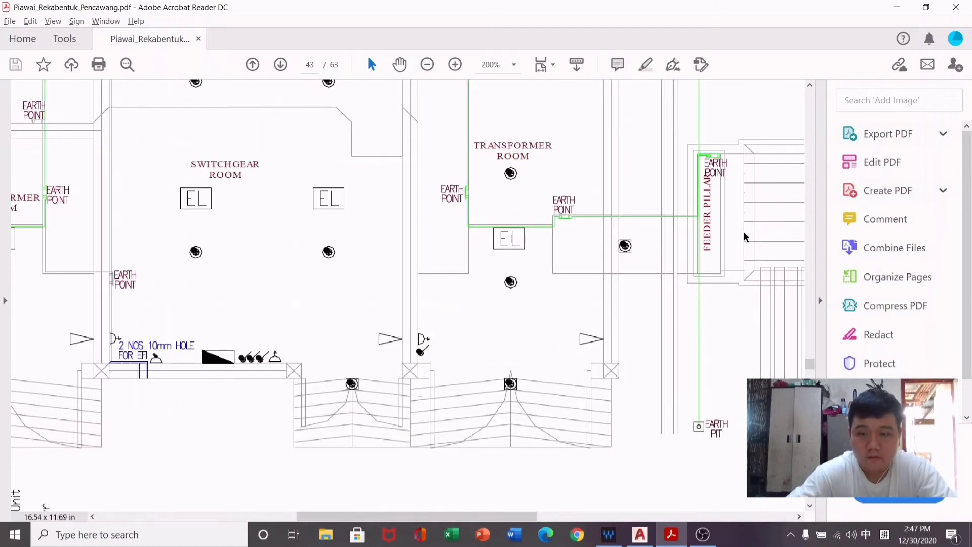
pyautogui.hscroll(5, 743, 231)
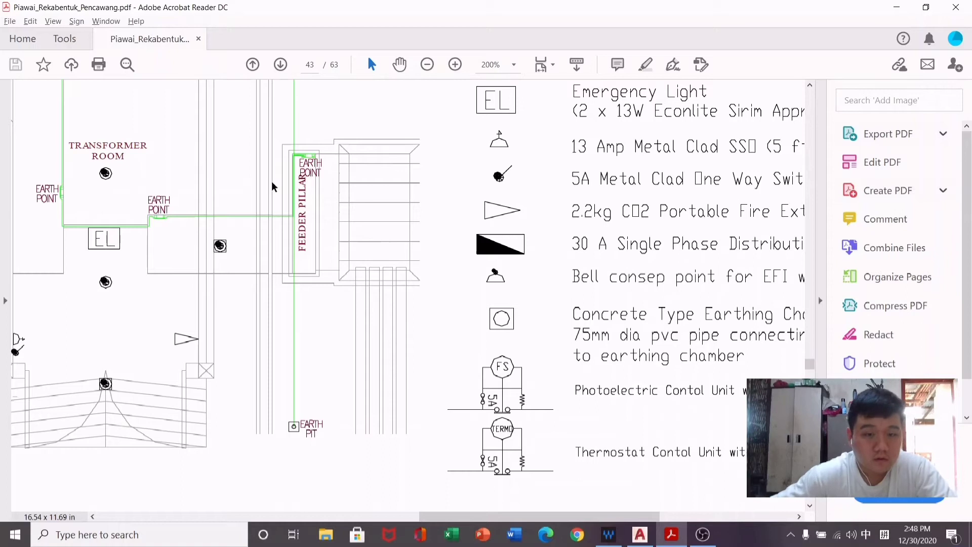
pyautogui.hscroll(-2, 329, 292)
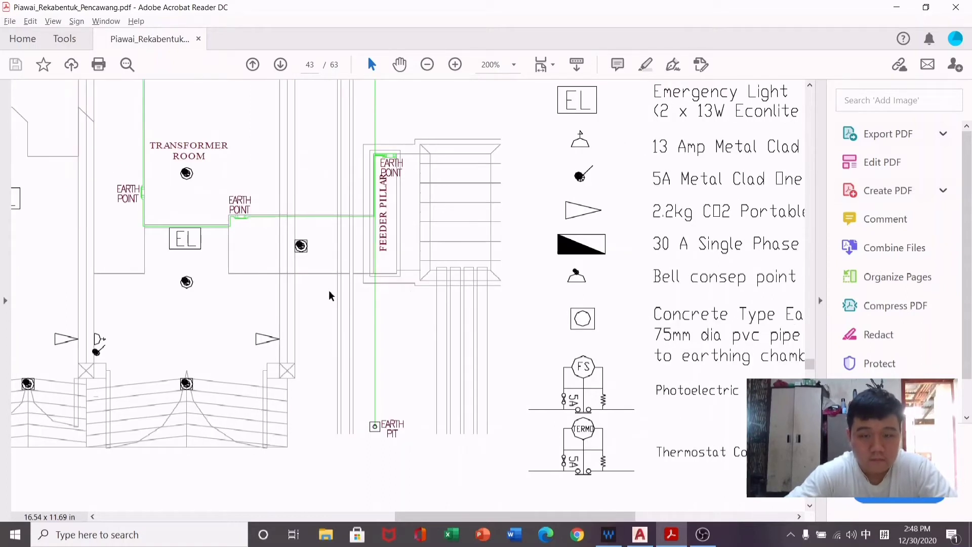
pyautogui.keyDown('ctrl'); pyautogui.scroll(2, 343, 254); pyautogui.keyUp('ctrl')
pyautogui.scroll(3, 342, 254)
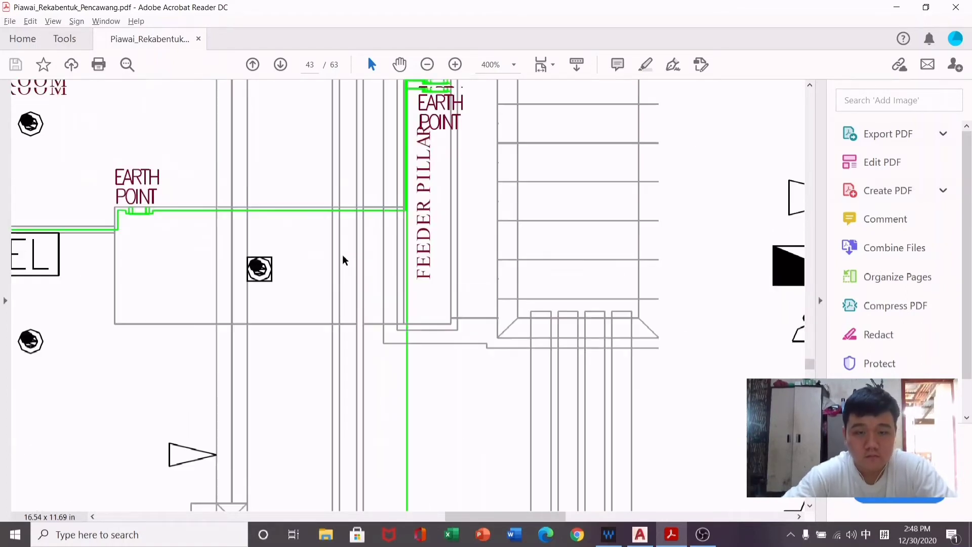
pyautogui.keyDown('ctrl'); pyautogui.scroll(-1, 343, 254); pyautogui.keyUp('ctrl')
pyautogui.hscroll(1, 459, 223)
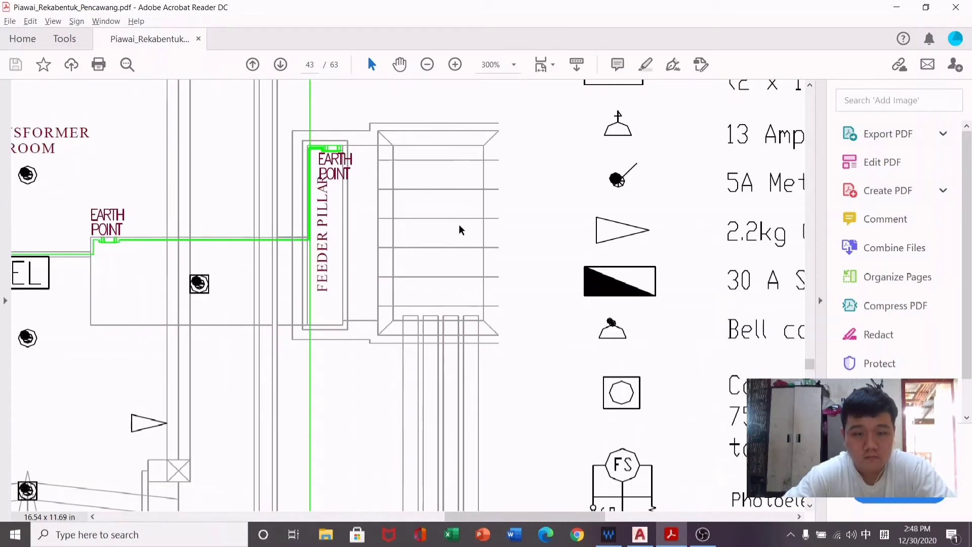
pyautogui.hotkey('alt', 'Tab')
pyautogui.hotkey('alt', 'Tab')
pyautogui.hotkey('alt', 'Tab')
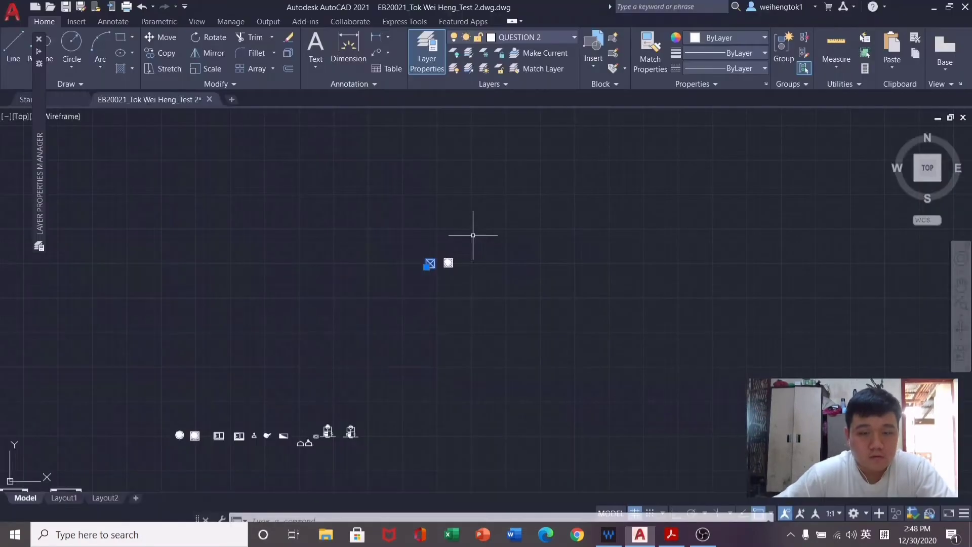
# Compare with the PDF's feeder pillar area and, in AutoCAD, draw a tall rectangle in the empty space right of the light bulb block.
pyautogui.hotkey('alt', 'Tab')
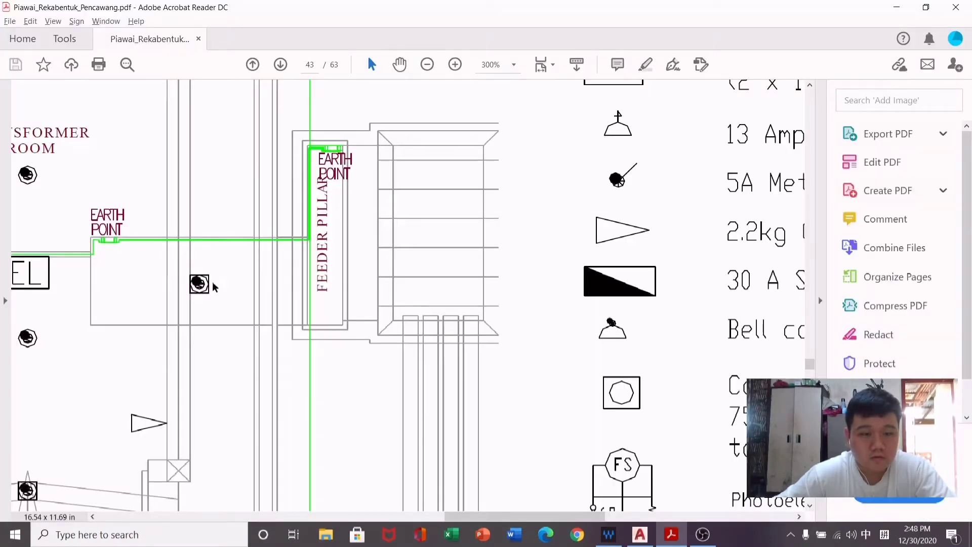
pyautogui.hotkey('alt', 'Tab')
pyautogui.scroll(3, 300, 262)
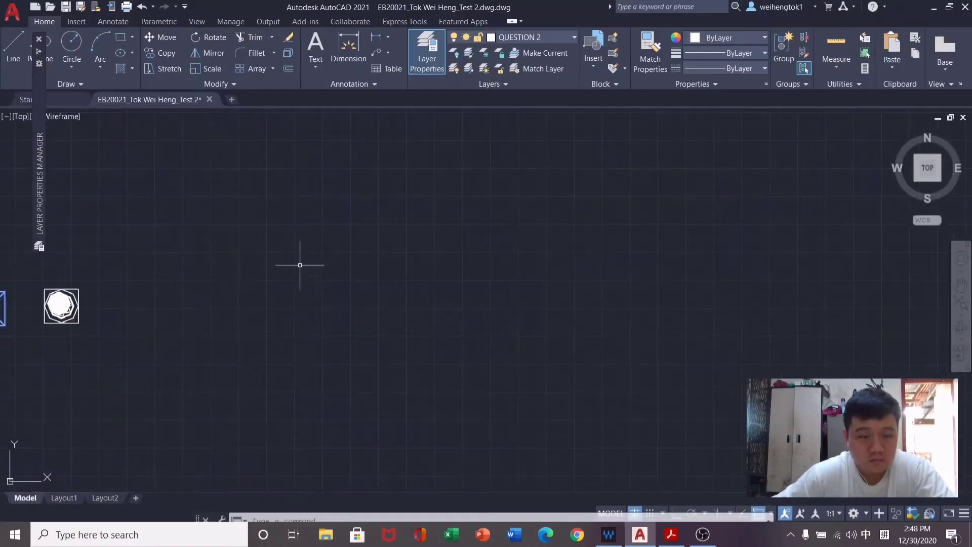
pyautogui.hotkey('alt', 'Tab')
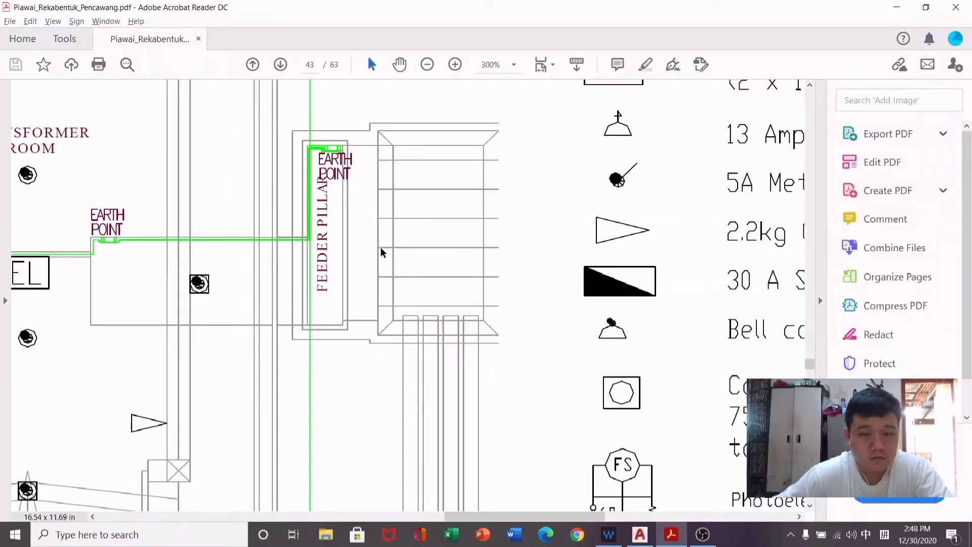
pyautogui.hotkey('alt', 'Tab')
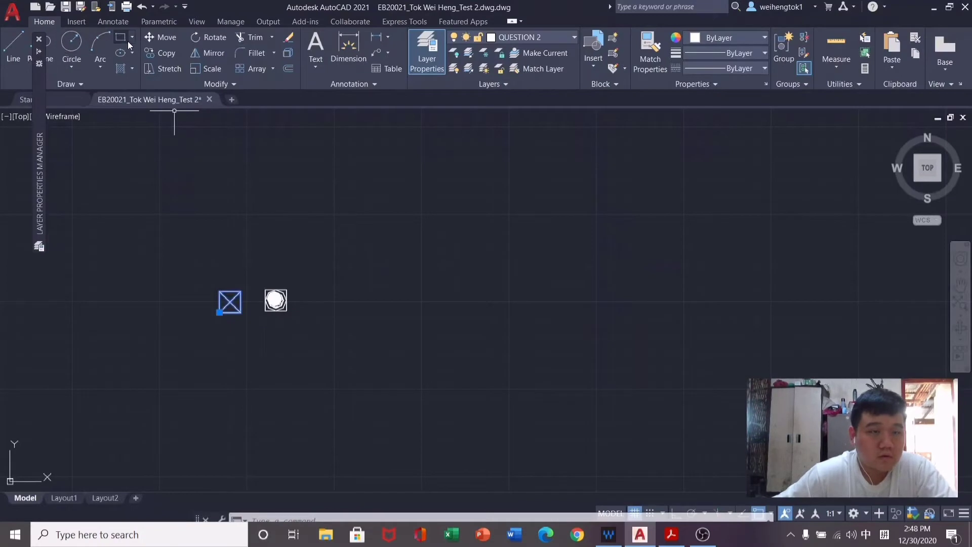
pyautogui.click(125, 38)
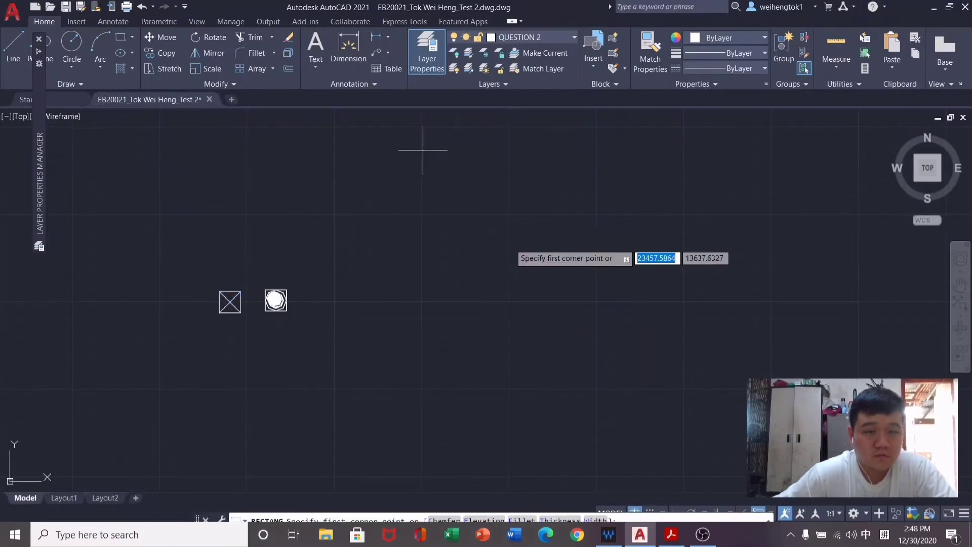
pyautogui.click(412, 196)
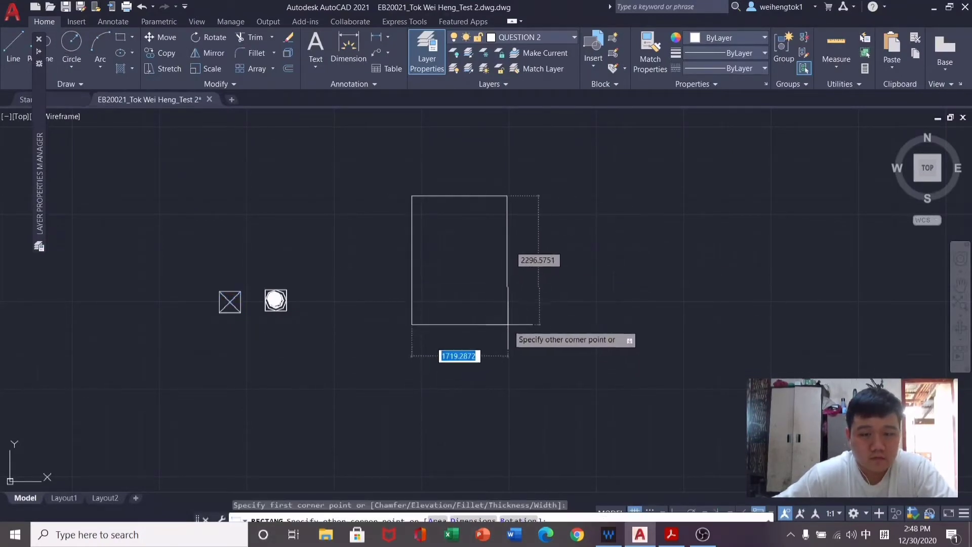
pyautogui.click(488, 337)
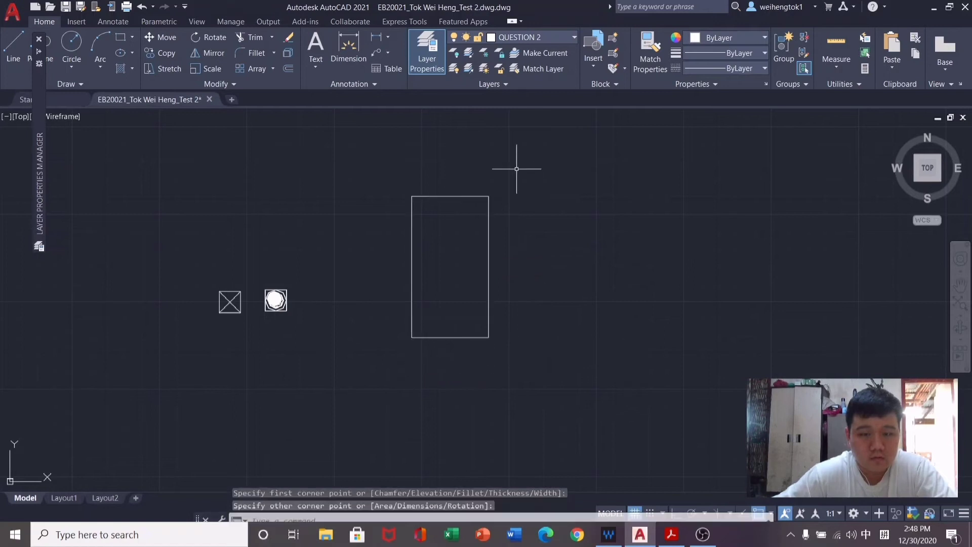
pyautogui.hotkey('alt', 'Tab')
pyautogui.hotkey('alt', 'Tab')
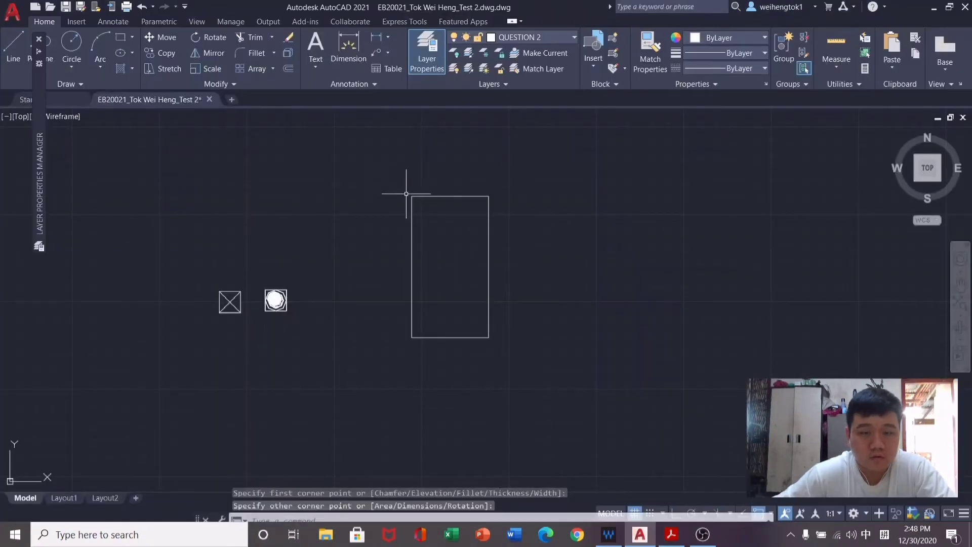
pyautogui.click(129, 37)
pyautogui.click(128, 69)
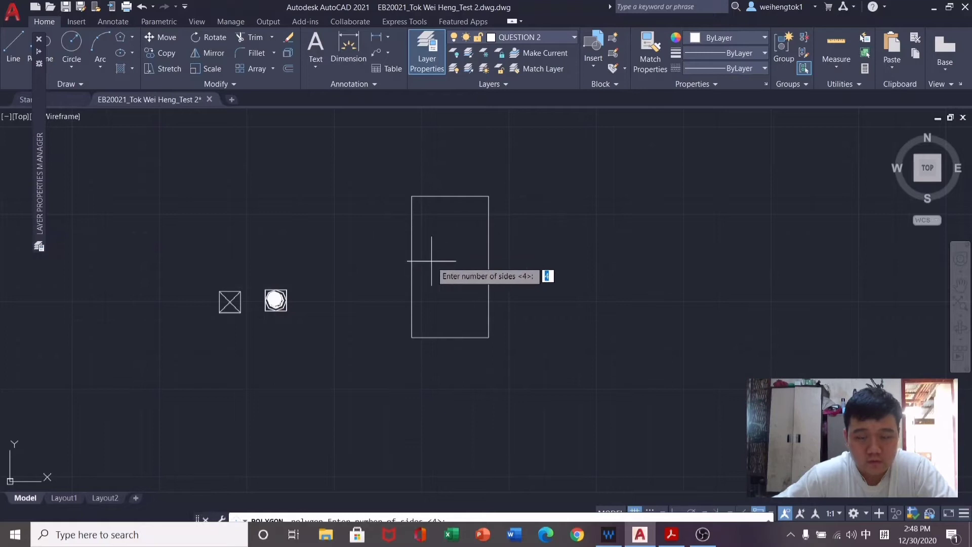
pyautogui.press('Return')
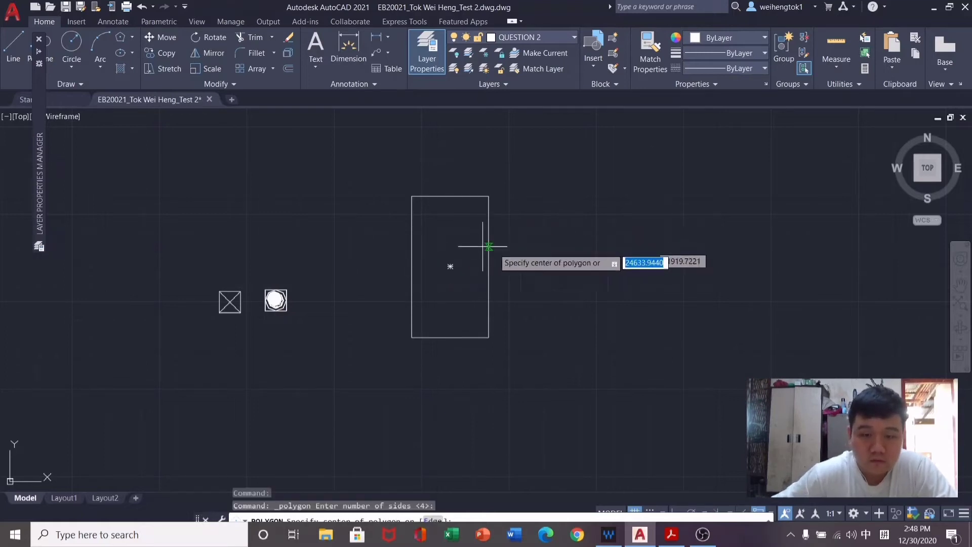
pyautogui.click(452, 268)
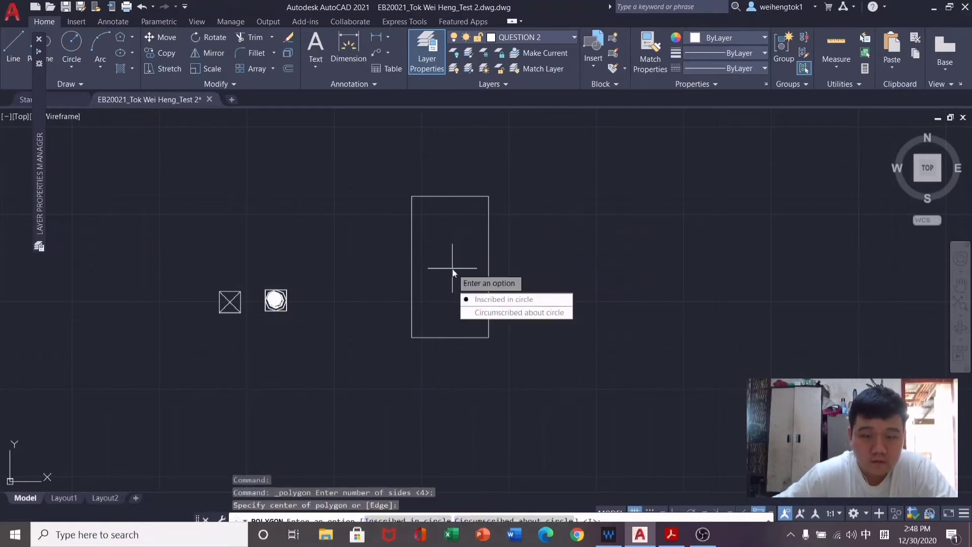
pyautogui.click(487, 310)
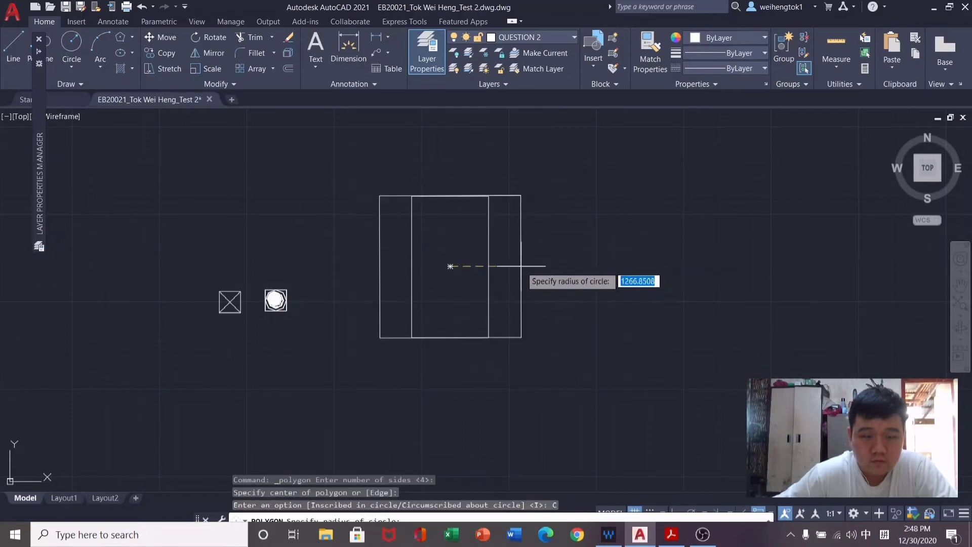
pyautogui.hotkey('alt', 'Tab')
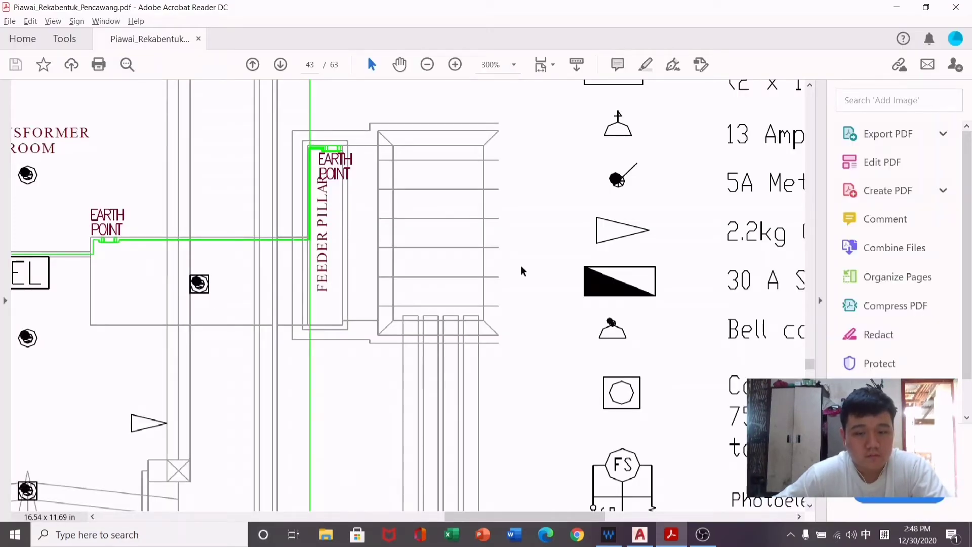
pyautogui.hotkey('alt', 'Tab')
pyautogui.press('Escape')
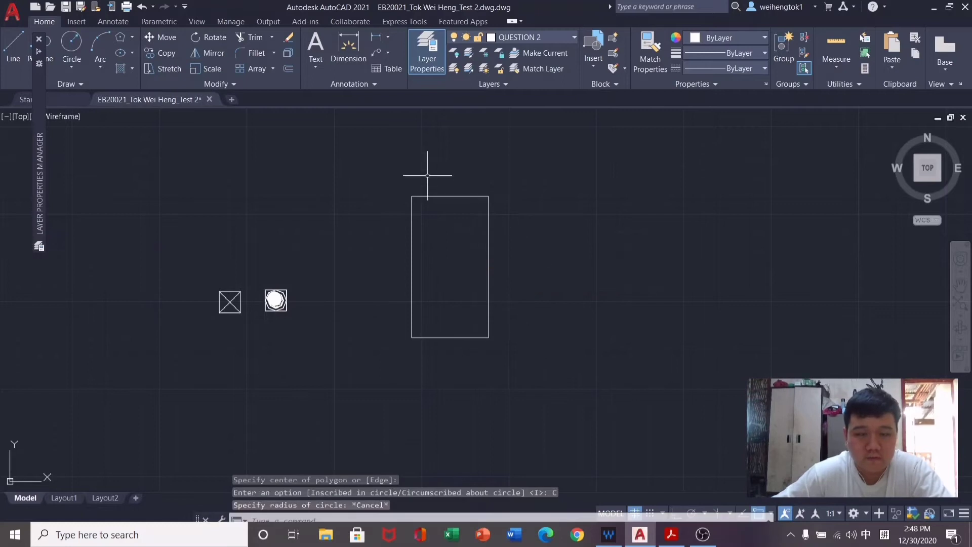
# Offset the tall rectangle outward by about 107 units to form a second, larger outline around it.
pyautogui.click(287, 71)
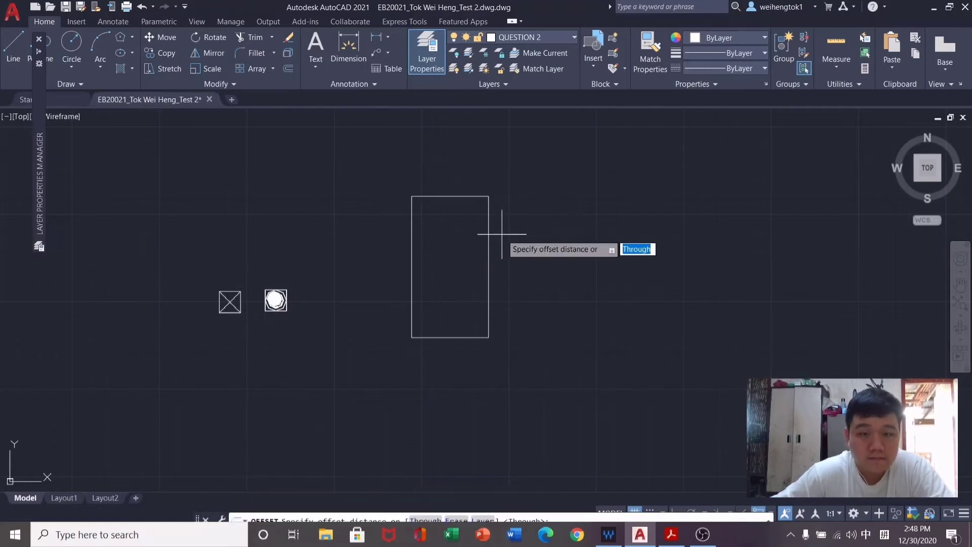
pyautogui.click(457, 196)
pyautogui.scroll(5, 458, 191)
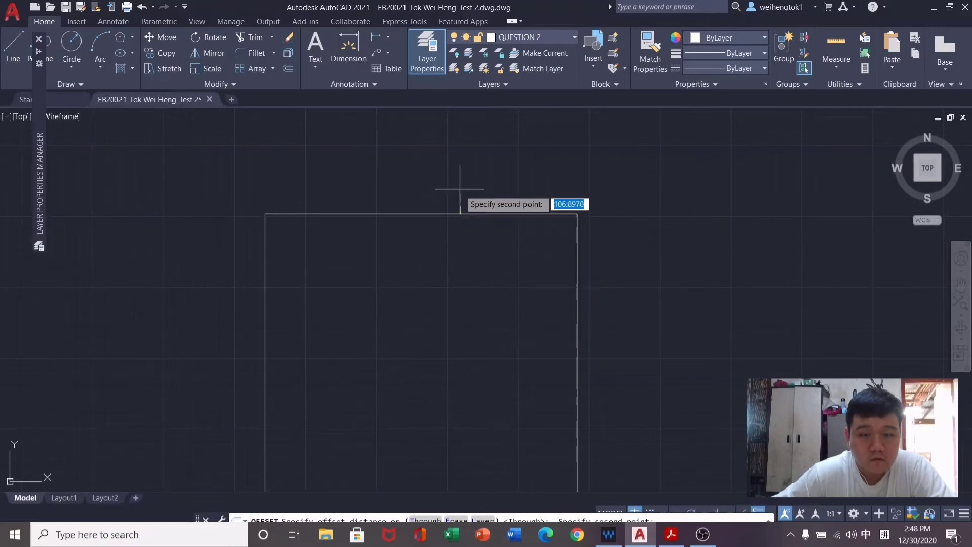
pyautogui.click(461, 191)
pyautogui.click(463, 213)
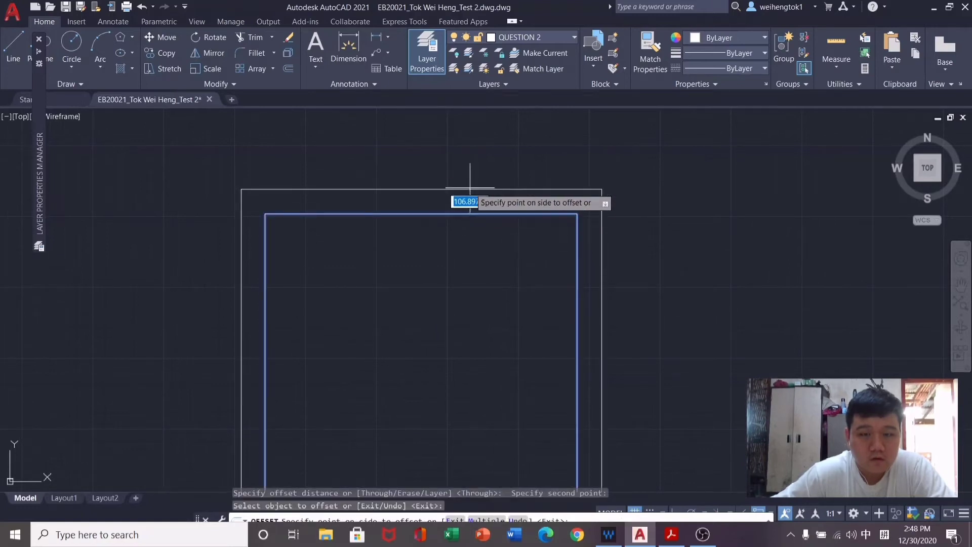
pyautogui.click(456, 196)
pyautogui.scroll(-4, 513, 178)
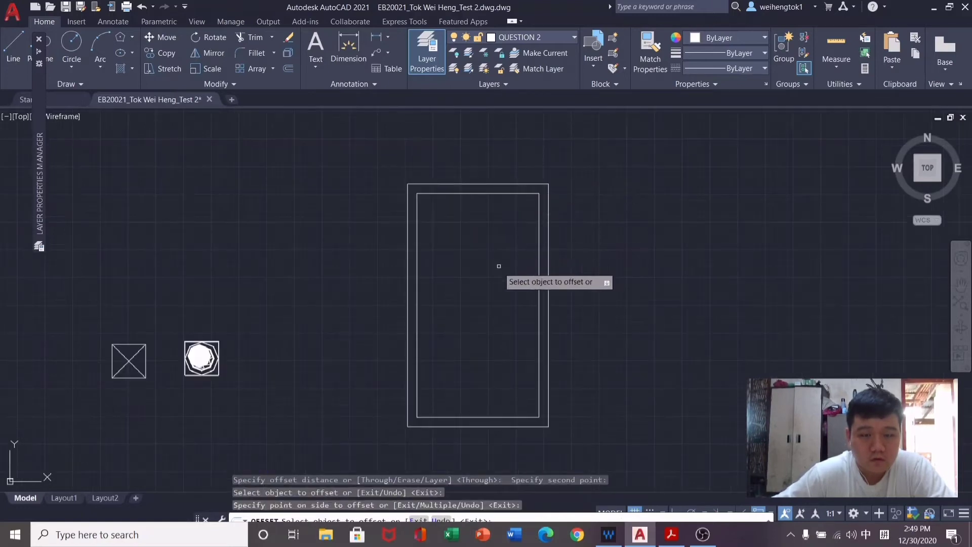
# Compare the double rectangle with the striped structure beside the feeder pillar in the PDF and return to AutoCAD.
pyautogui.hotkey('alt', 'Tab')
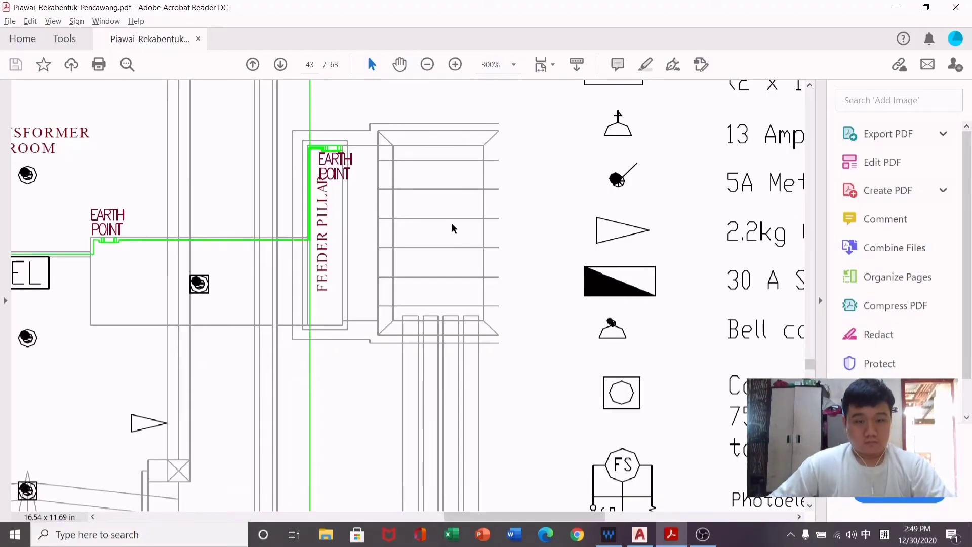
pyautogui.hotkey('alt', 'Tab')
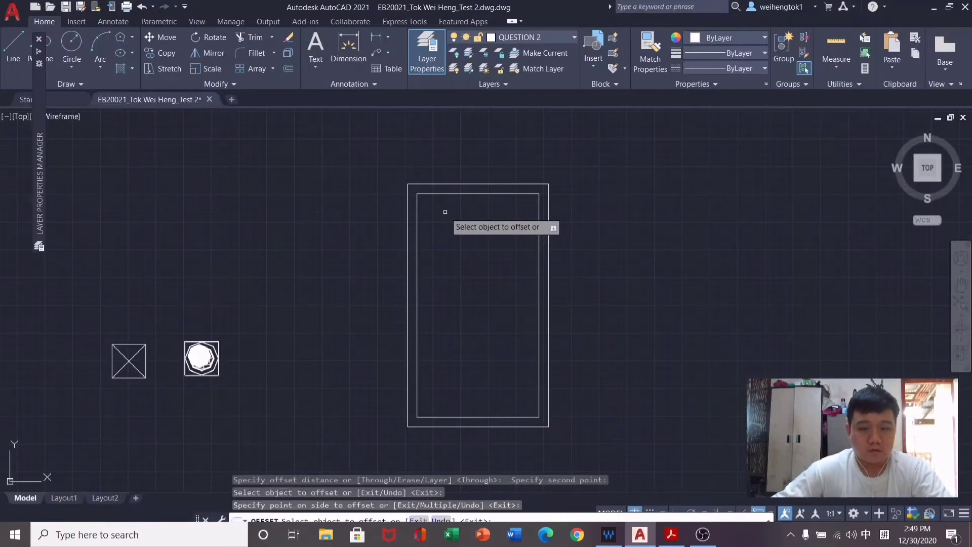
pyautogui.hotkey('alt', 'Tab')
pyautogui.hotkey('alt', 'Tab')
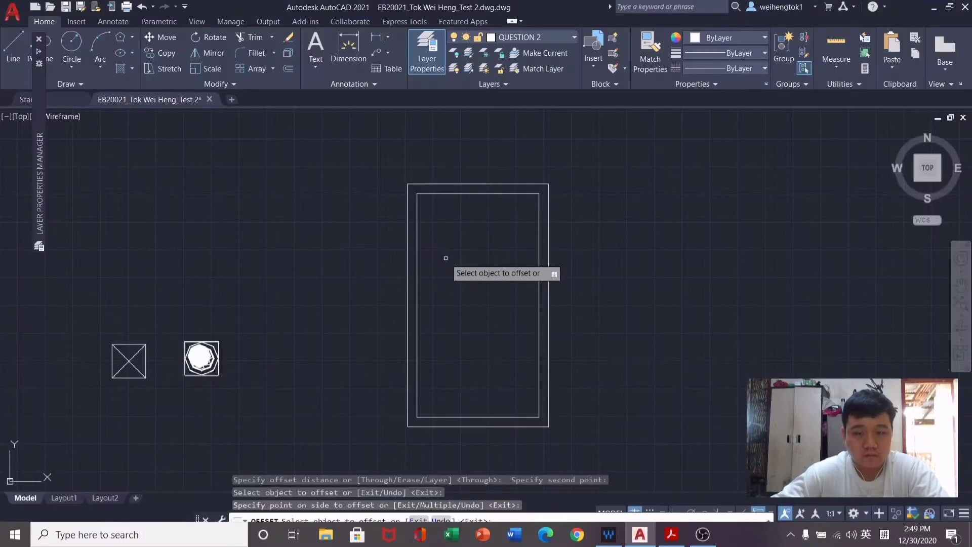
pyautogui.scroll(-4, 440, 250)
pyautogui.press('Escape')
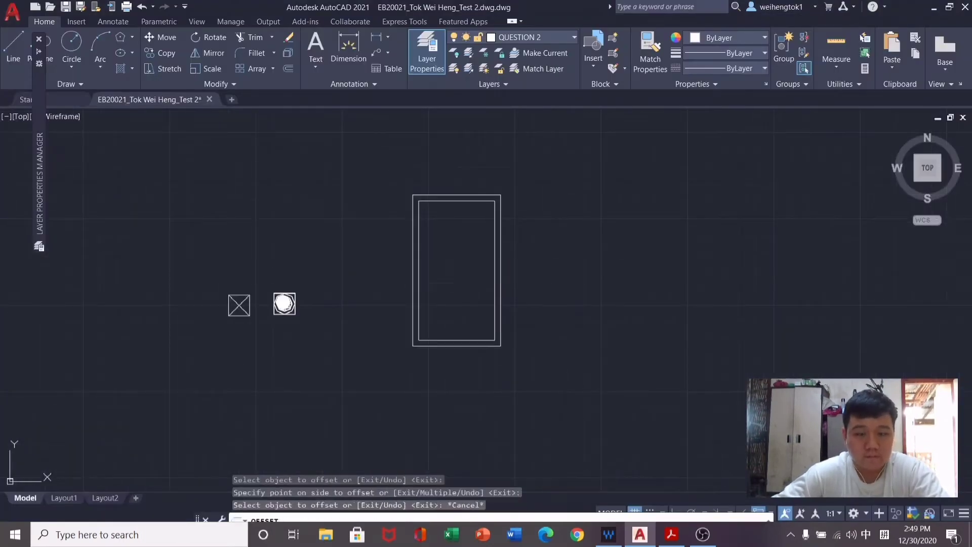
pyautogui.hotkey('alt', 'Tab')
pyautogui.hotkey('alt', 'Tab')
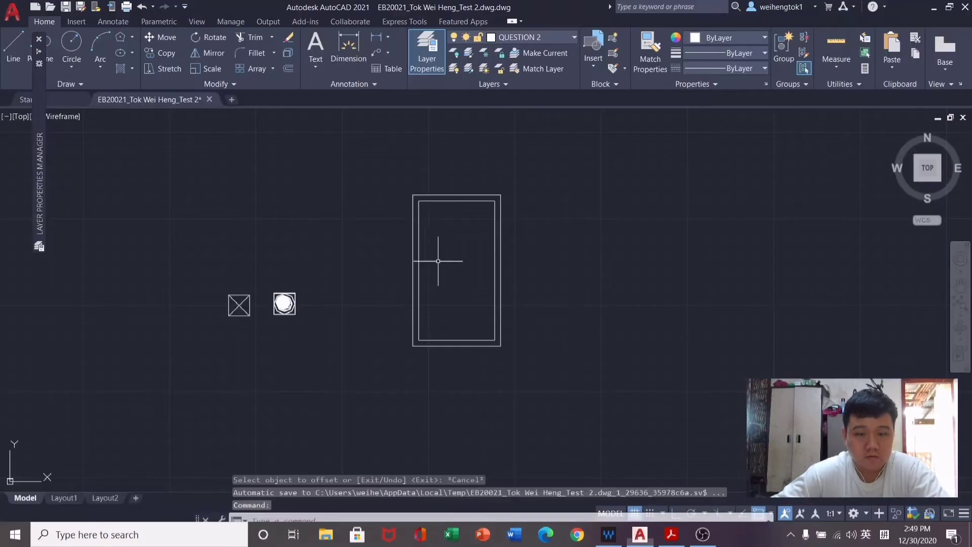
pyautogui.scroll(4, 438, 336)
pyautogui.hotkey('alt', 'Tab')
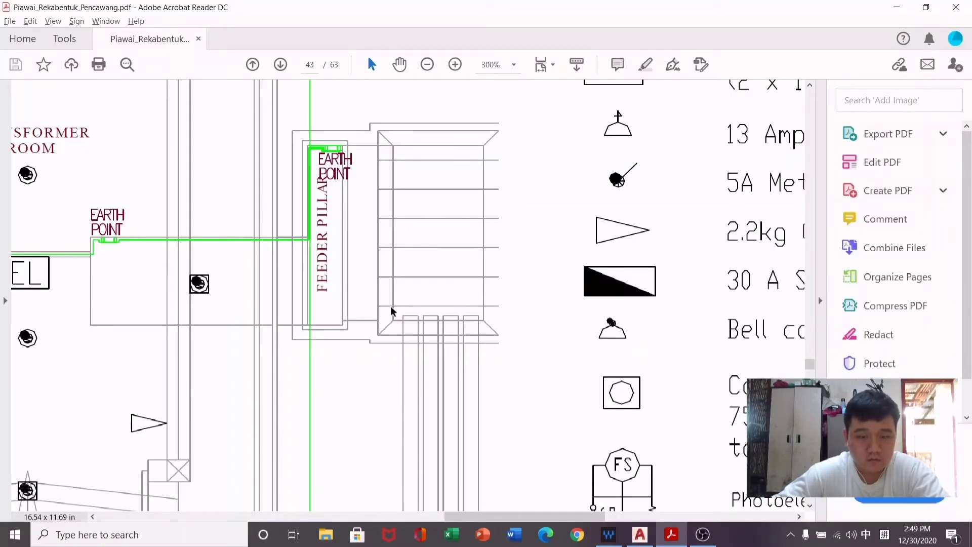
pyautogui.hotkey('alt', 'Tab')
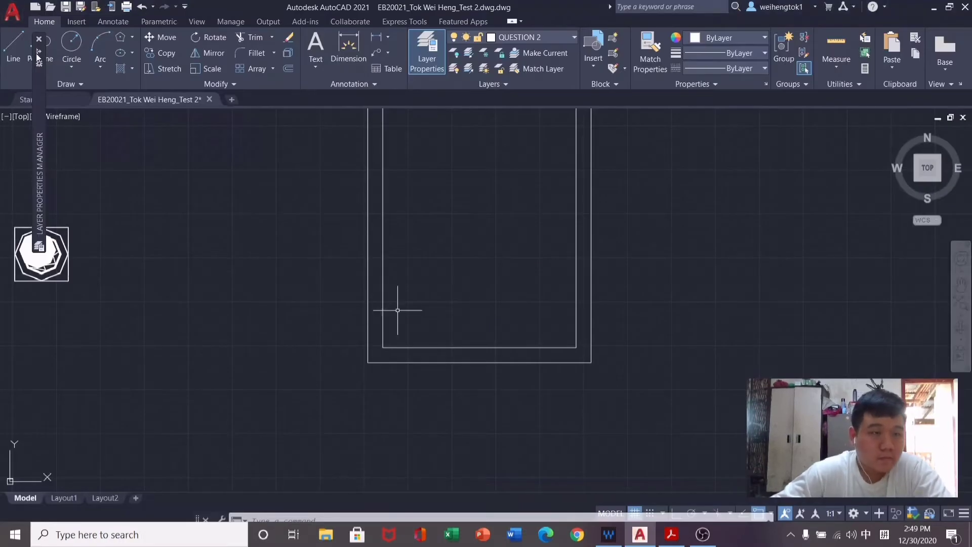
# Check the PDF's striped structure and draw a horizontal polyline across the inner rectangle at mid-height, from edge to edge.
pyautogui.write('l')
pyautogui.press('Return')
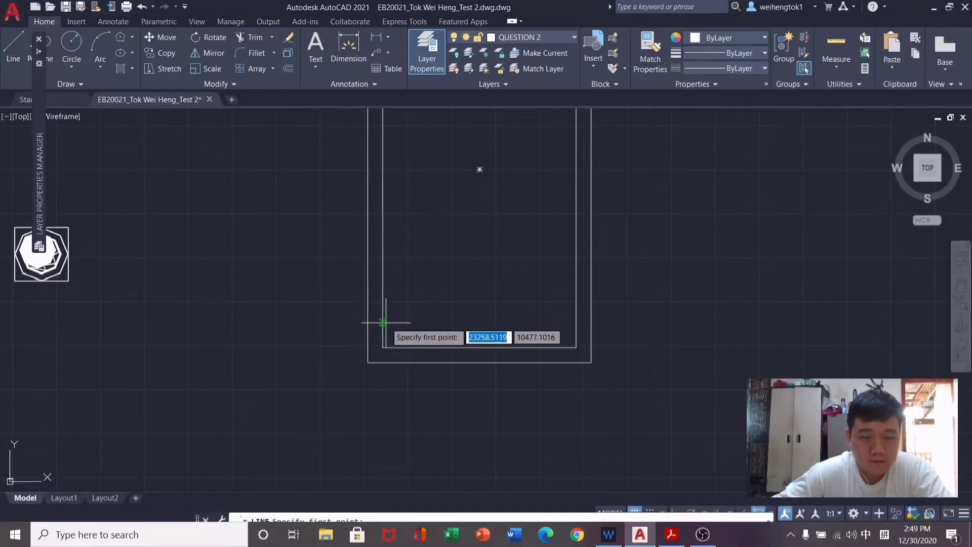
pyautogui.hotkey('alt', 'Tab')
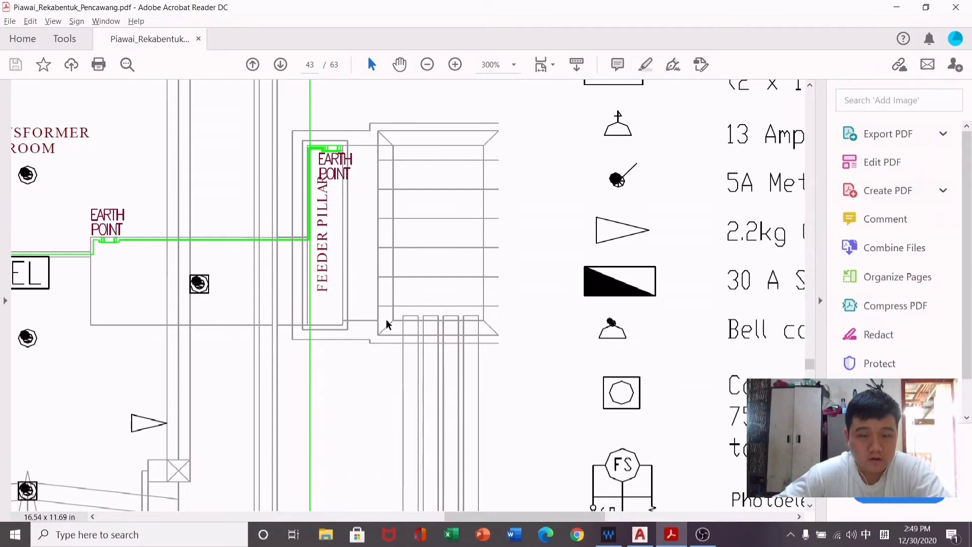
pyautogui.hotkey('alt', 'Tab')
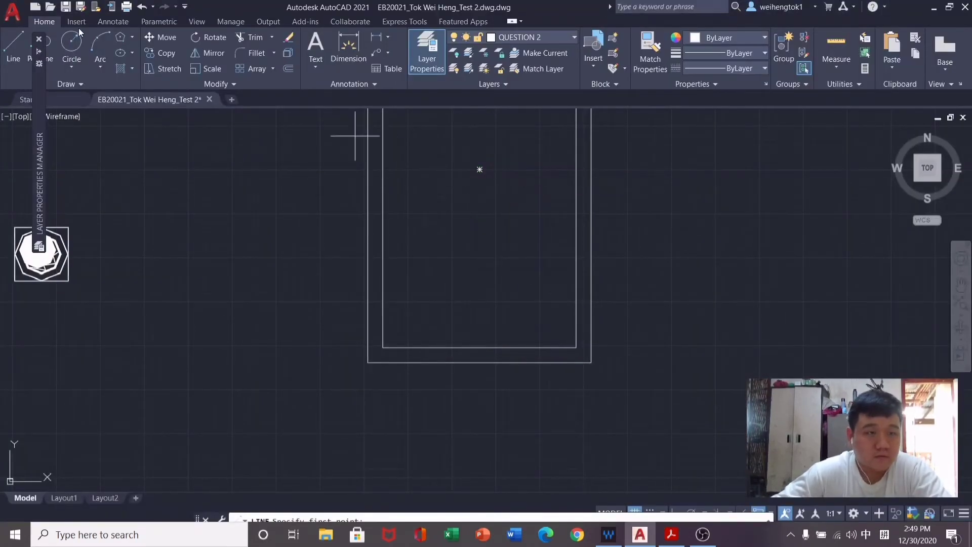
pyautogui.click(27, 48)
pyautogui.click(383, 170)
pyautogui.click(577, 170)
pyautogui.press('Return')
# Offset the middle line repeatedly above and below to fill the inner rectangle with evenly spaced horizontal lines.
pyautogui.click(416, 170)
pyautogui.rightClick(416, 171)
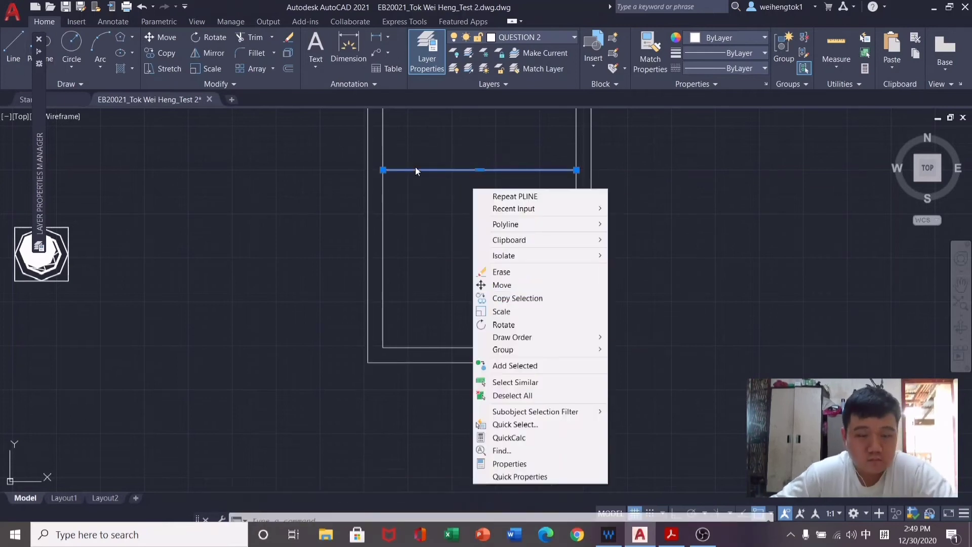
pyautogui.press('Escape')
pyautogui.moveTo(416, 171); pyautogui.dragTo(411, 315, button='middle')
pyautogui.write('tr')
pyautogui.press('Return')
pyautogui.click(451, 317)
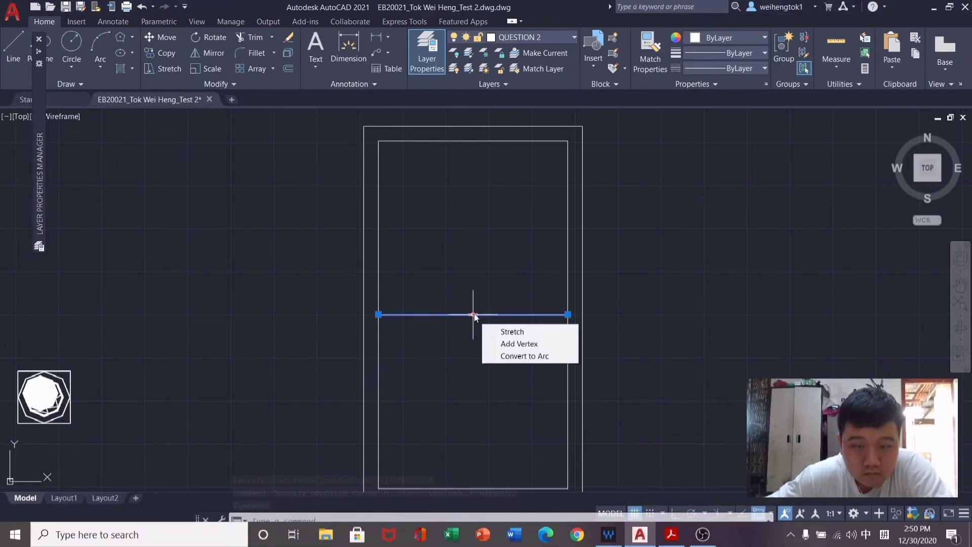
pyautogui.write('o')
pyautogui.press('Return')
pyautogui.click(473, 315)
pyautogui.click(473, 342)
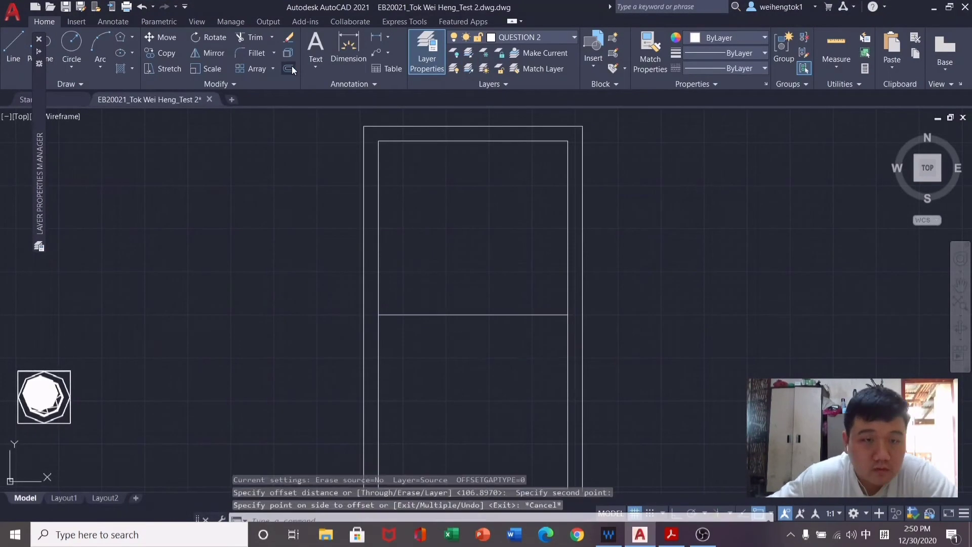
pyautogui.click(473, 319)
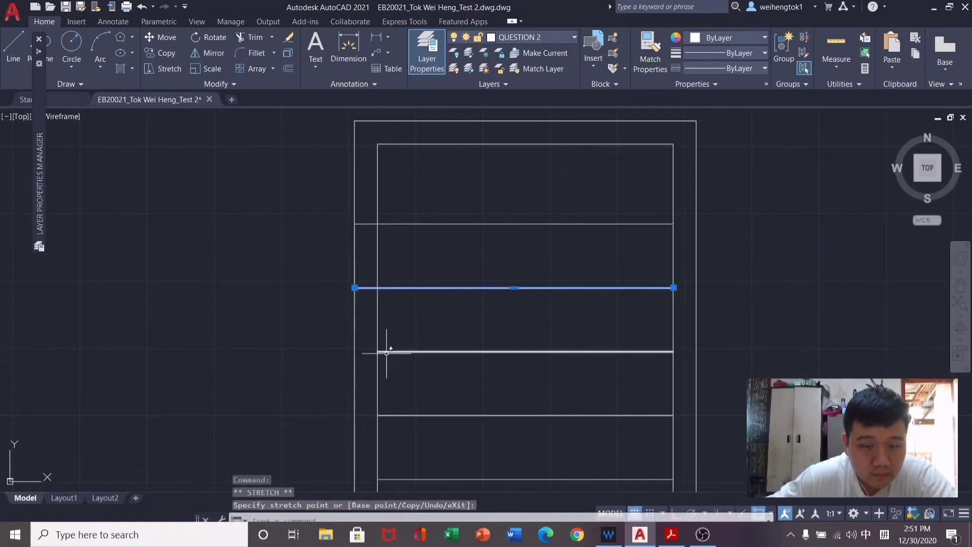
# Stretch the left ends of the horizontal lines out to the outer rectangle's left edge.
pyautogui.press('Escape')
pyautogui.moveTo(386, 347); pyautogui.dragTo(356, 352)
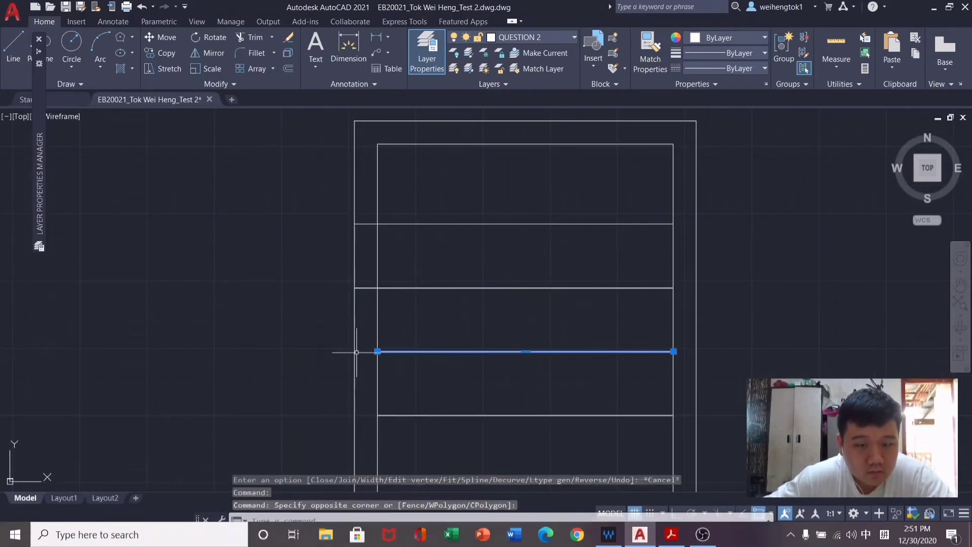
pyautogui.scroll(-3, 357, 352)
pyautogui.click(445, 325)
pyautogui.scroll(3, 413, 379)
pyautogui.click(413, 380)
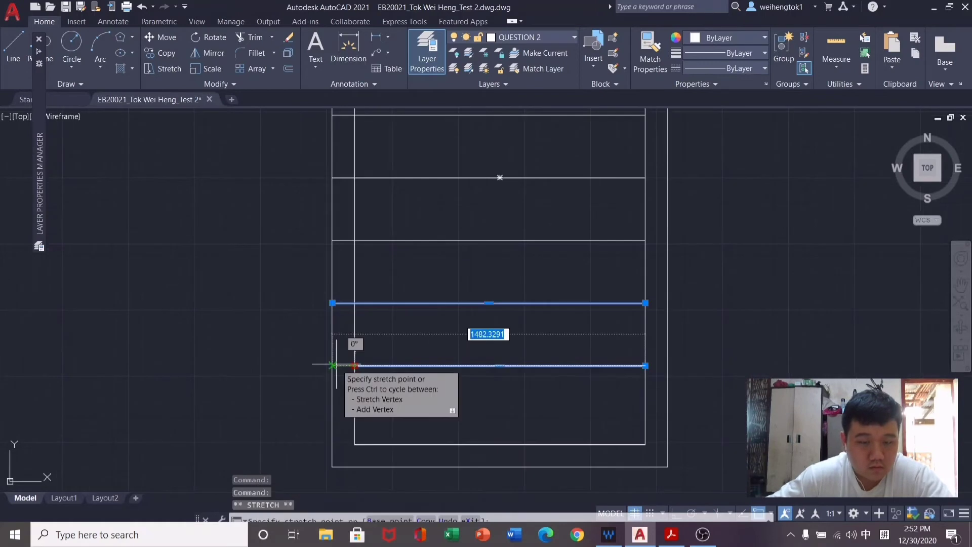
pyautogui.click(332, 364)
# Stretch the right ends of the horizontal lines out to the outer rectangle's right edge.
pyautogui.click(602, 288)
pyautogui.click(530, 321)
pyautogui.click(645, 366)
pyautogui.click(668, 366)
pyautogui.click(645, 303)
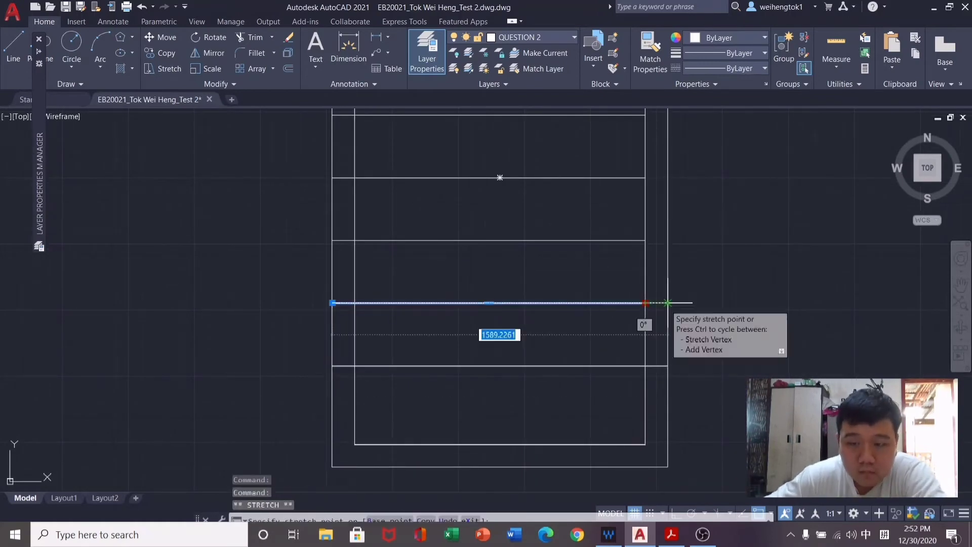
pyautogui.click(667, 303)
pyautogui.click(644, 177)
pyautogui.scroll(4, 677, 157)
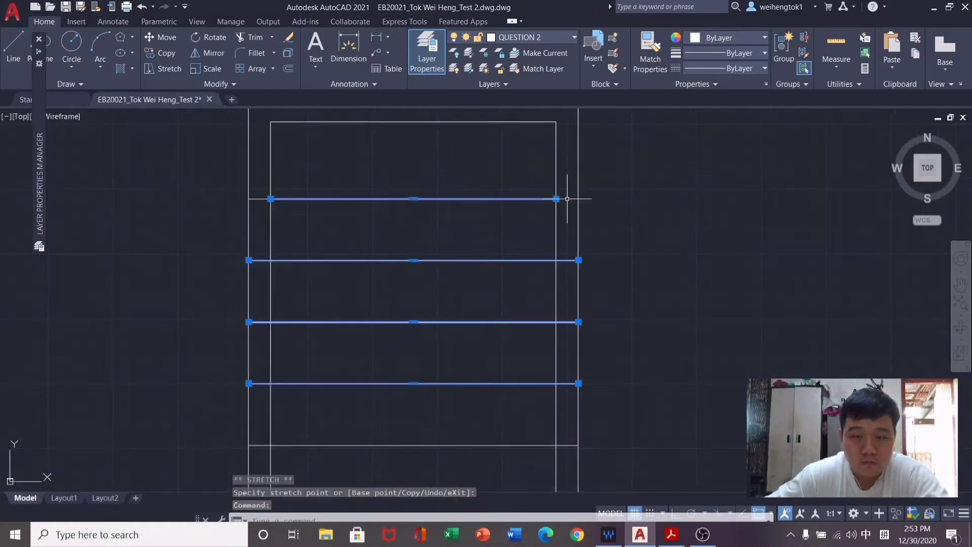
pyautogui.click(567, 198)
# Join the inner and outer rectangles' corners with 45° diagonal lines and copy the finished shape to its right.
pyautogui.write('l')
pyautogui.press('Return')
pyautogui.scroll(-4, 538, 184)
pyautogui.moveTo(473, 152); pyautogui.dragTo(254, 174, button='middle')
pyautogui.click(254, 173)
pyautogui.scroll(4, 510, 146)
pyautogui.scroll(3, 611, 488)
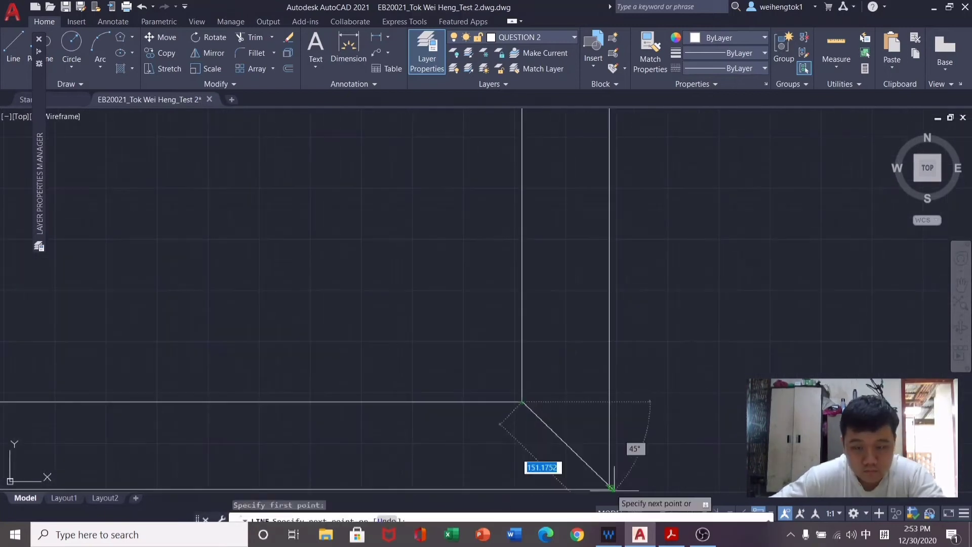
pyautogui.scroll(-3, 310, 343)
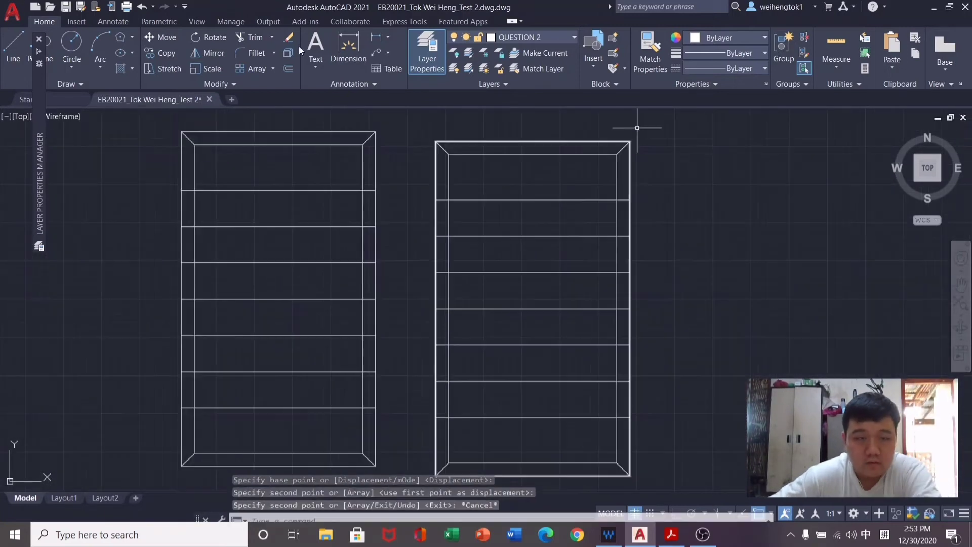
# Trim off the left shape's outer right edge, check the PDF, and define that shape as a block named p based at its upper-left corner.
pyautogui.press('Return')
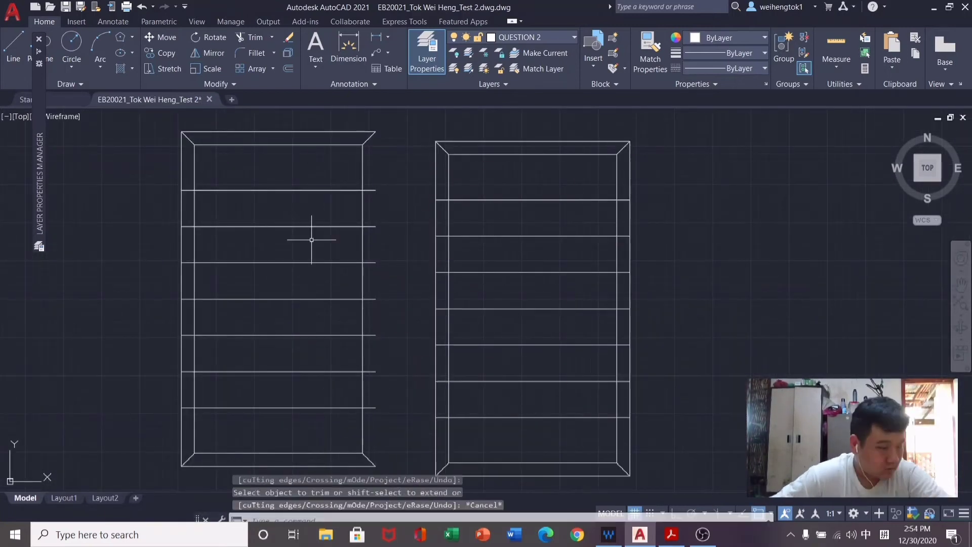
pyautogui.hotkey('alt', 'Tab')
pyautogui.keyDown('shift'); pyautogui.hscroll(-10, 184, 249); pyautogui.keyUp('shift')
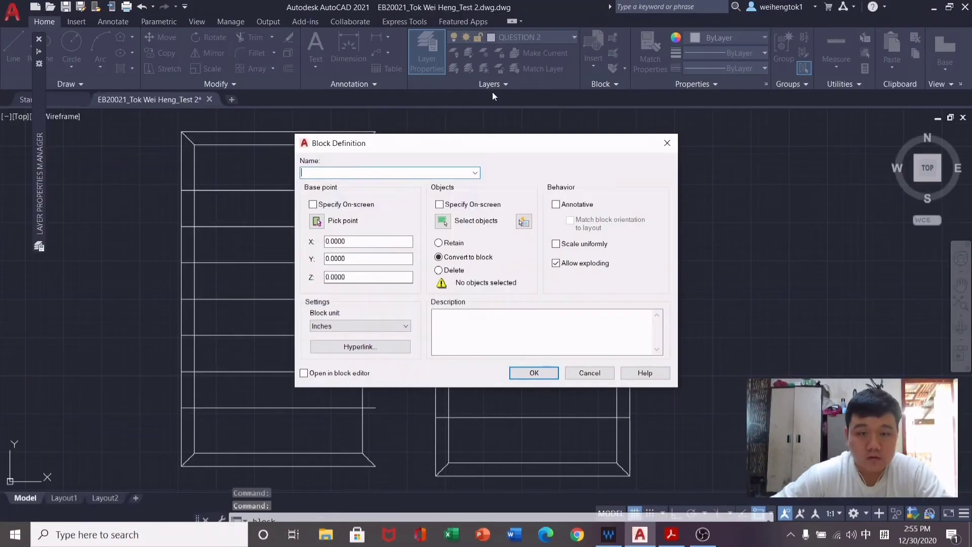
pyautogui.write('p')
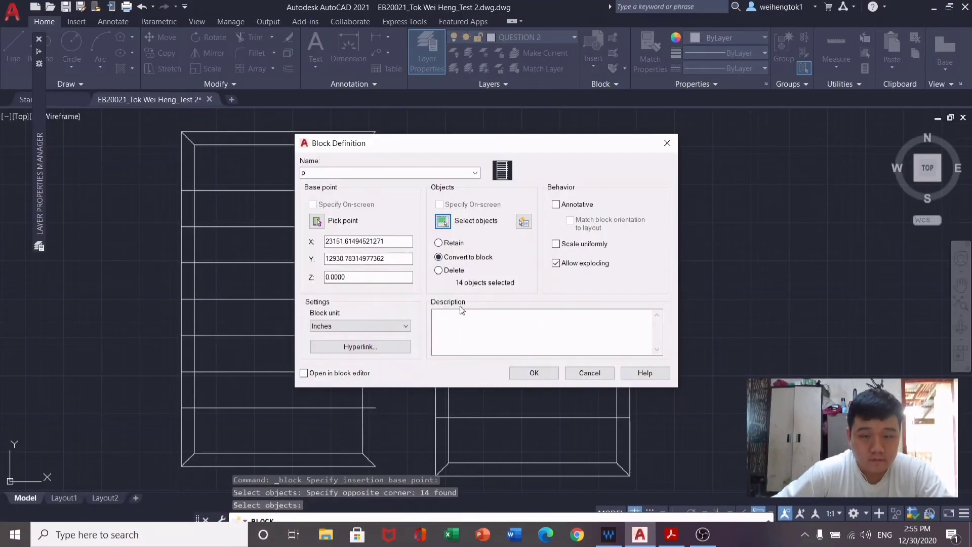
pyautogui.press('Escape')
# Define the complete striped rectangle on the right as a block named q.
pyautogui.moveTo(423, 124); pyautogui.dragTo(639, 487)
pyautogui.rightClick(683, 225)
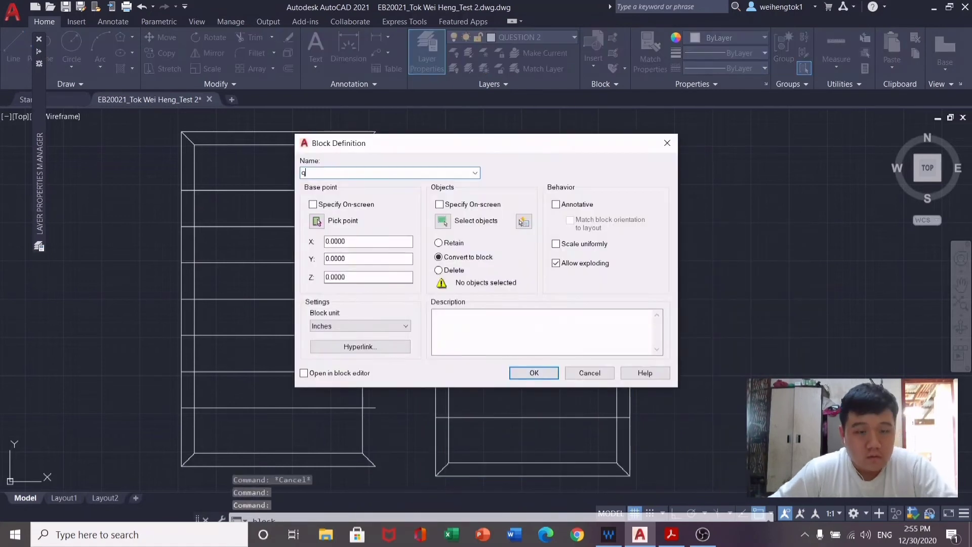
pyautogui.click(321, 280)
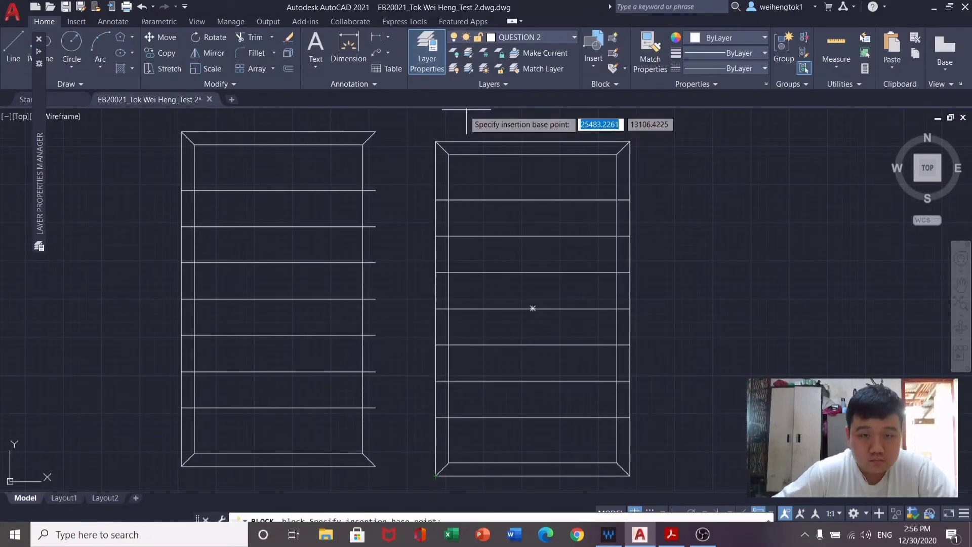
pyautogui.click(416, 122)
pyautogui.click(653, 469)
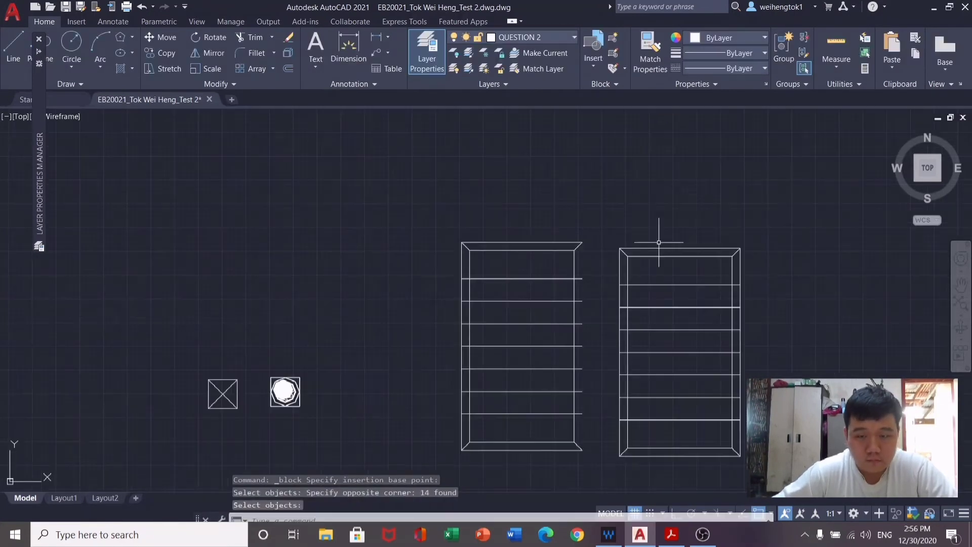
# Examine the fan-lined structures with crossed columns and a central light bulb block, drawn right of the striped rectangles.
pyautogui.click(594, 51)
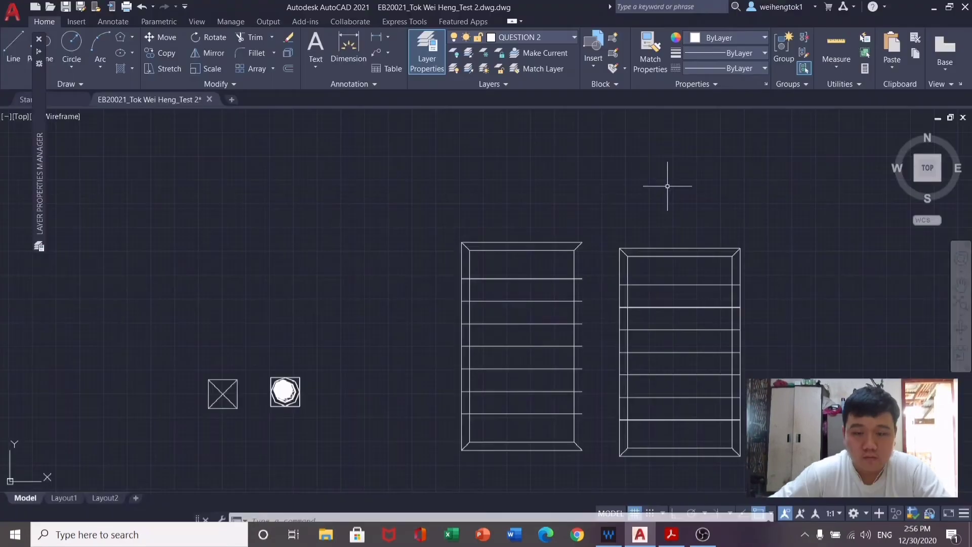
pyautogui.scroll(-10, 364, 223)
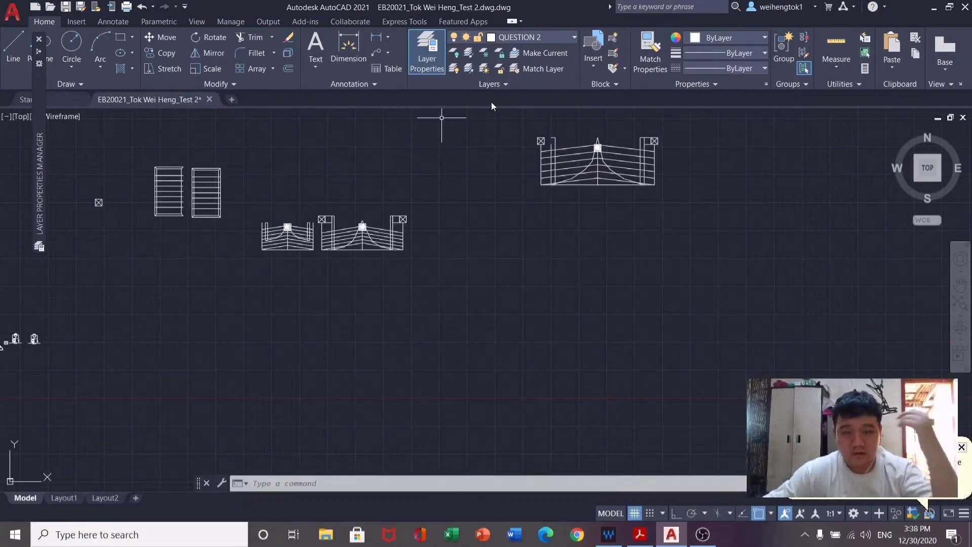
pyautogui.click(702, 534)
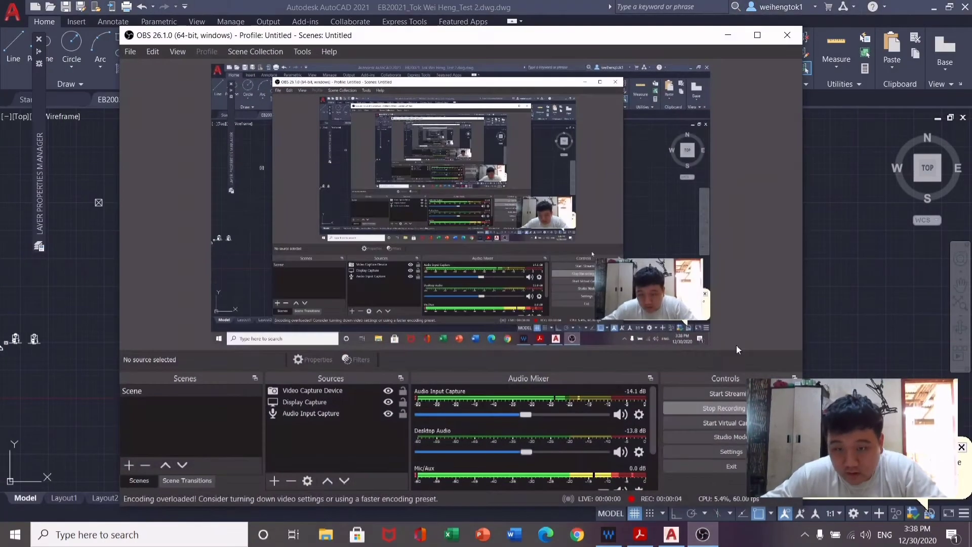
pyautogui.click(720, 34)
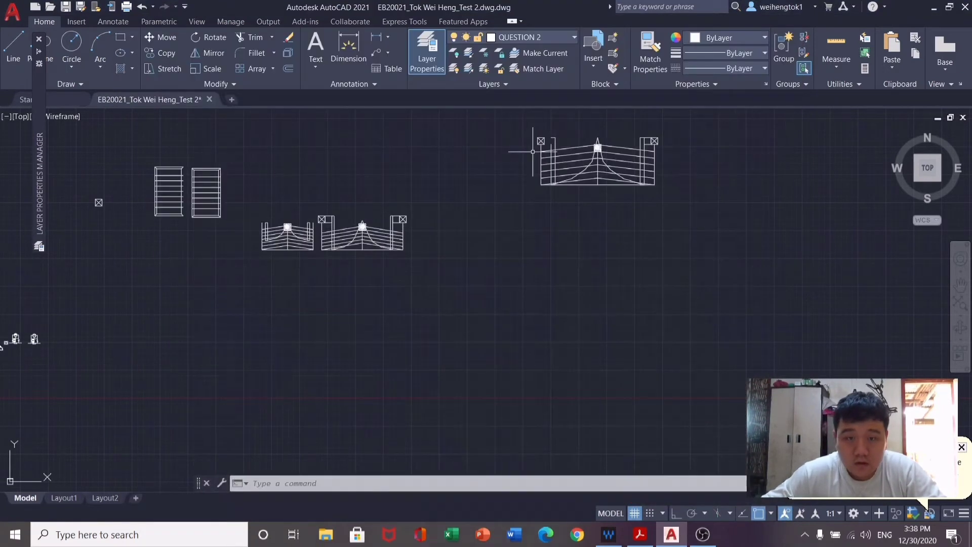
pyautogui.scroll(3, 562, 127)
pyautogui.scroll(-3, 582, 121)
pyautogui.scroll(3, 557, 125)
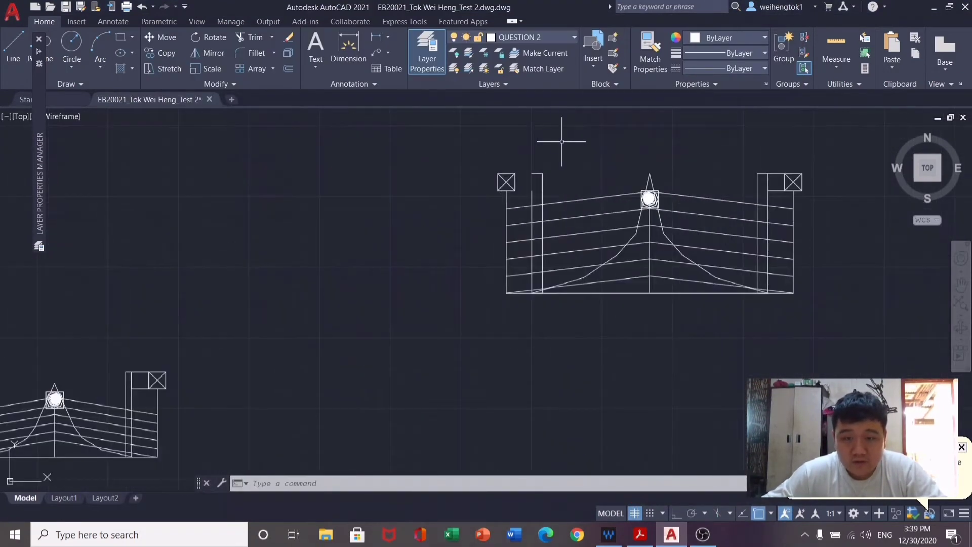
pyautogui.scroll(2, 560, 143)
pyautogui.scroll(-8, 511, 204)
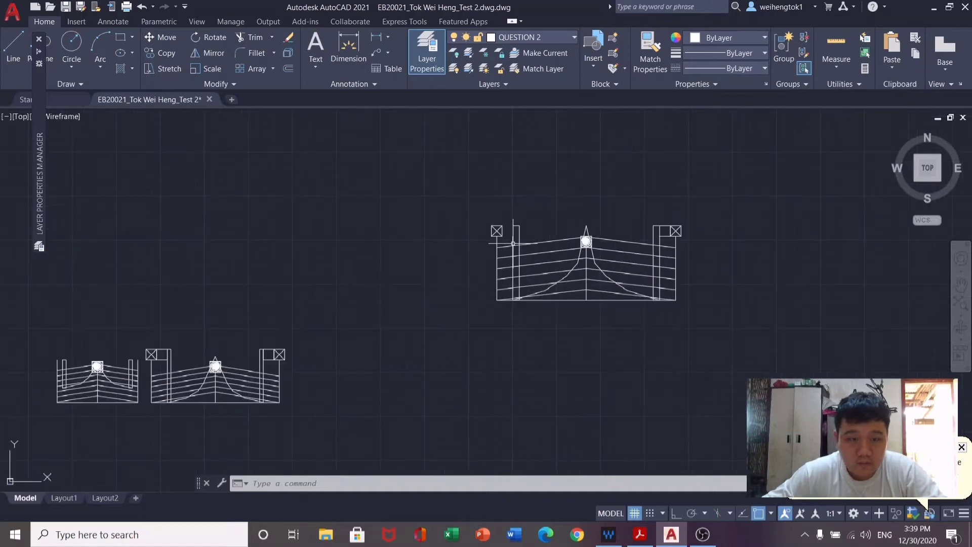